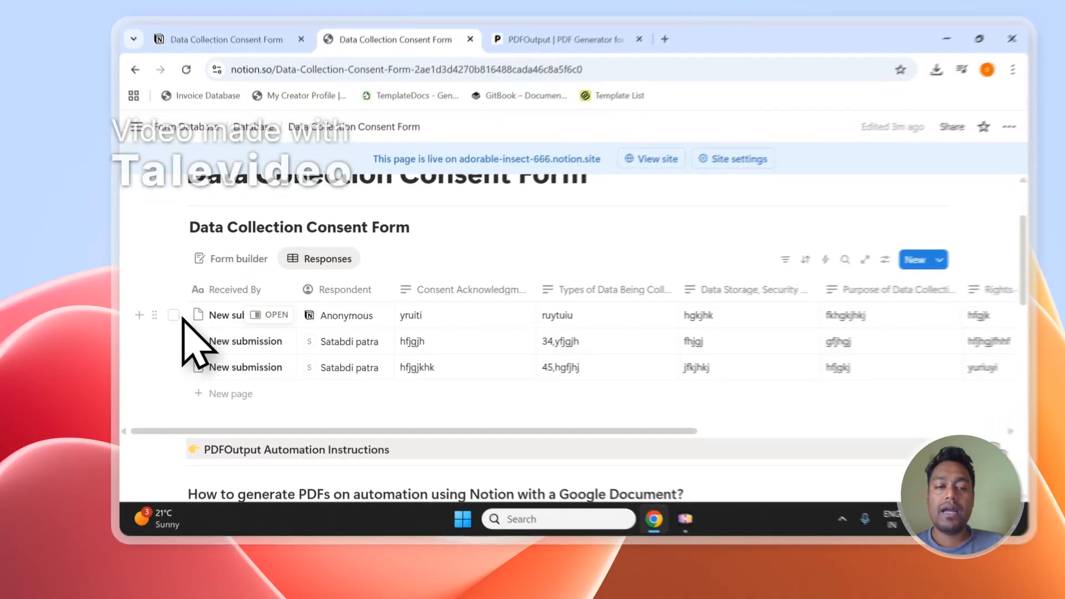
{"action": "left_click", "coordinate": [169, 331]}
{"action": "left_click", "coordinate": [169, 354]}
{"action": "left_click", "coordinate": [169, 378]}
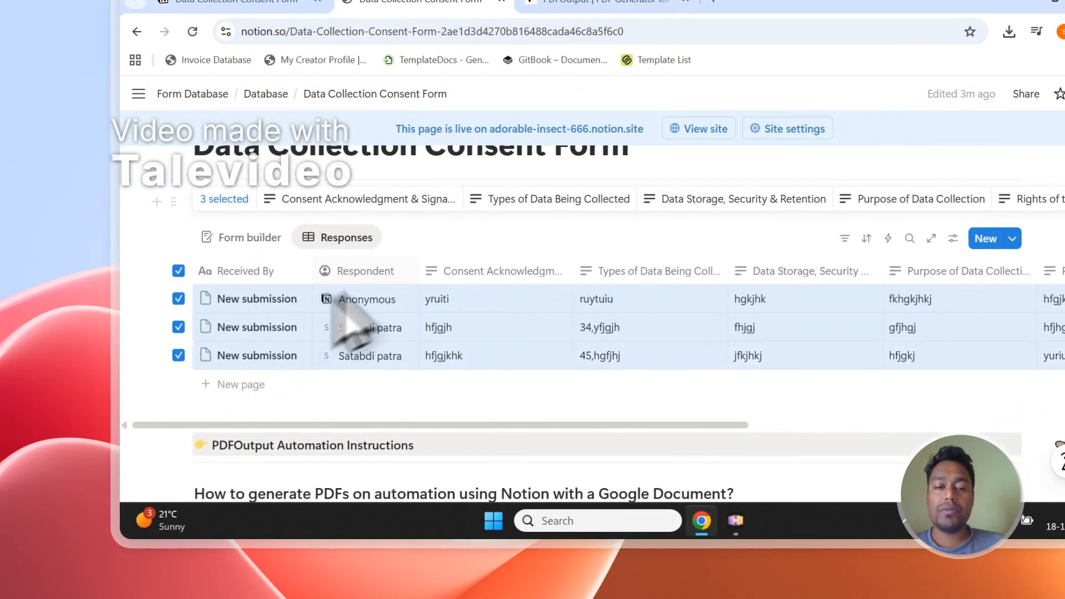
{"action": "key", "text": "Escape"}
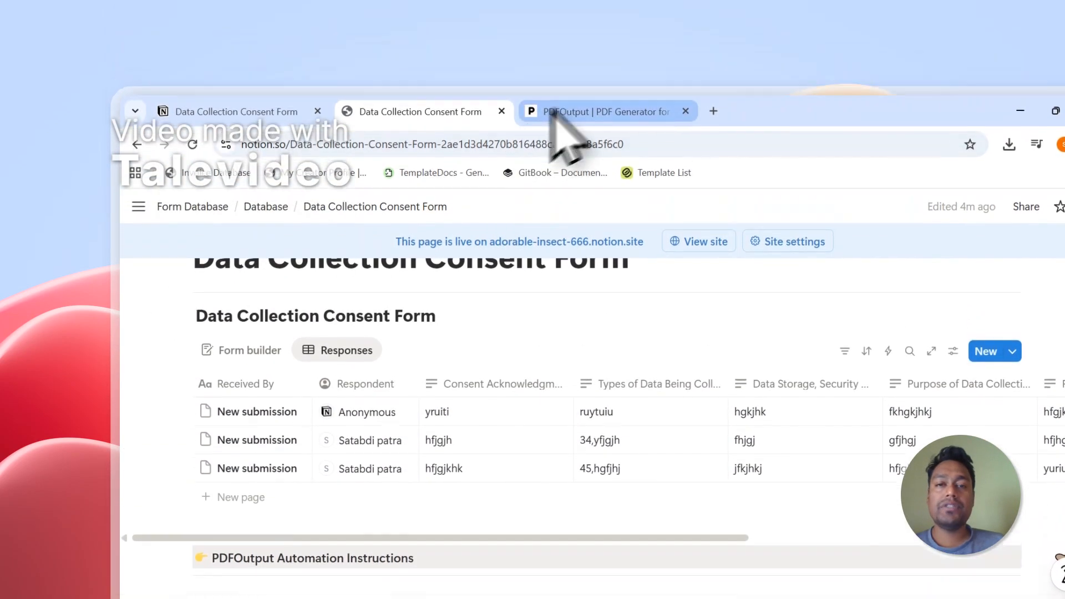
Step: Switch to the PDFOutput website and examine the home page's headline and introduction about generating PDFs from Google Docs
{"action": "left_click", "coordinate": [549, 2]}
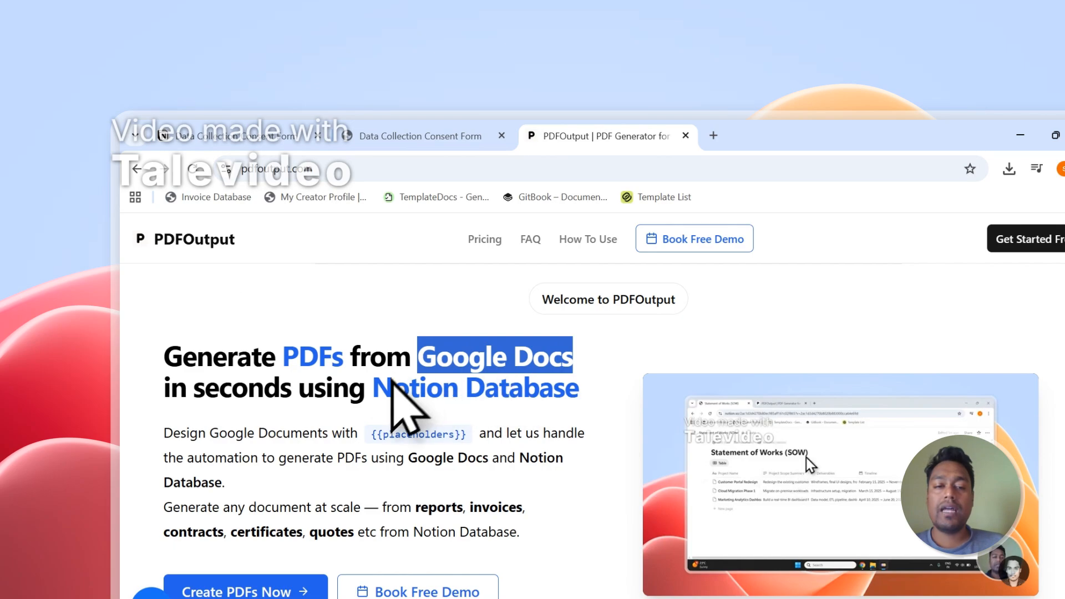
{"action": "left_click_drag", "start_coordinate": [435, 396], "coordinate": [597, 385]}
{"action": "left_click", "coordinate": [288, 446]}
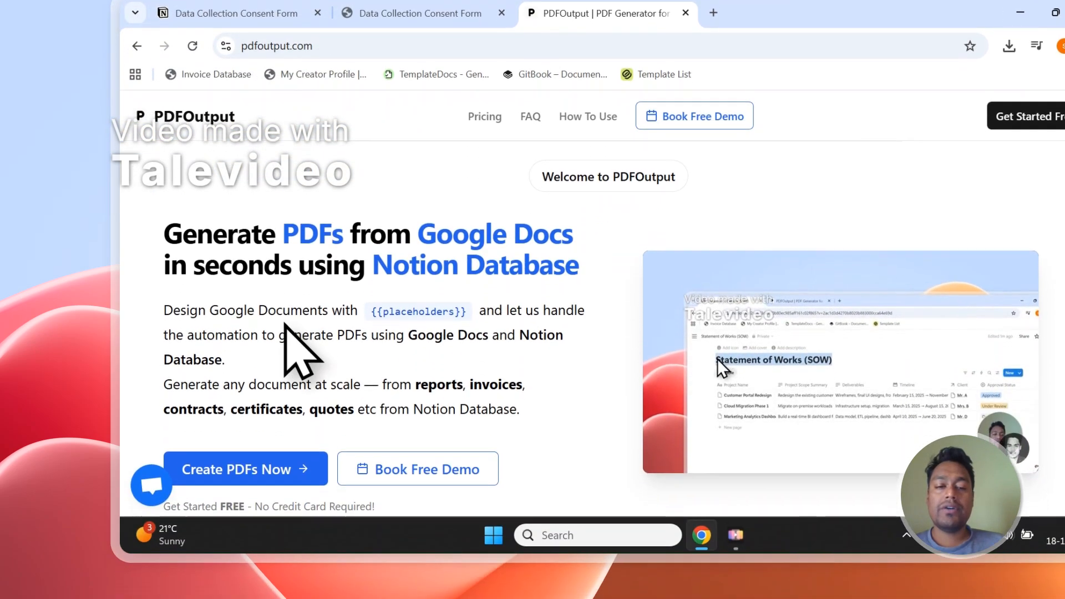
{"action": "scroll", "coordinate": [291, 443], "scroll_direction": "down", "scroll_amount": 2}
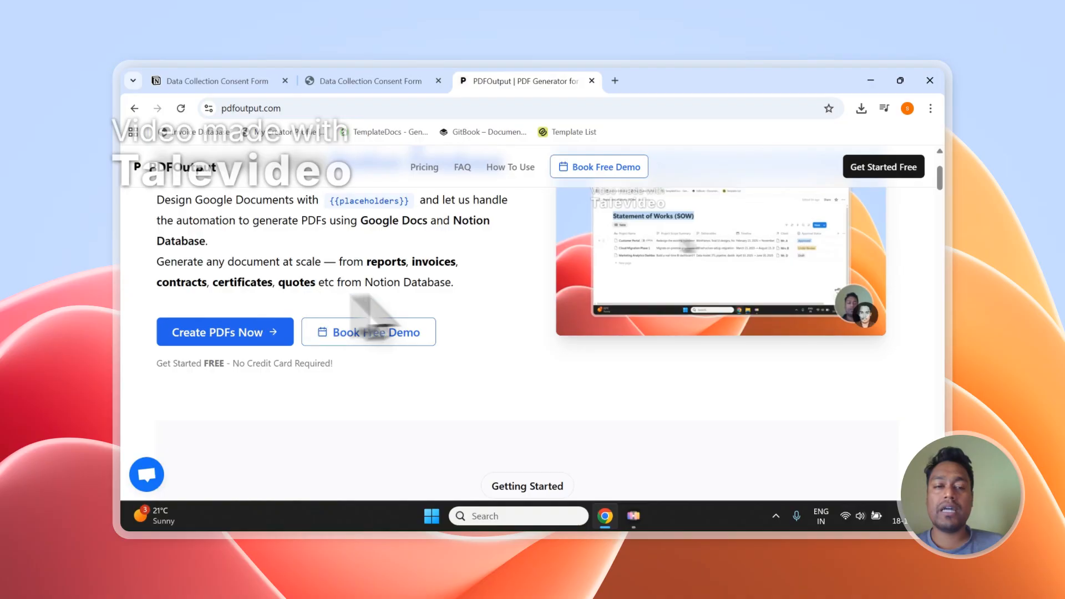
{"action": "scroll", "coordinate": [439, 272], "scroll_direction": "up", "scroll_amount": 3}
{"action": "scroll", "coordinate": [447, 280], "scroll_direction": "down", "scroll_amount": 3}
{"action": "scroll", "coordinate": [477, 284], "scroll_direction": "up", "scroll_amount": 2}
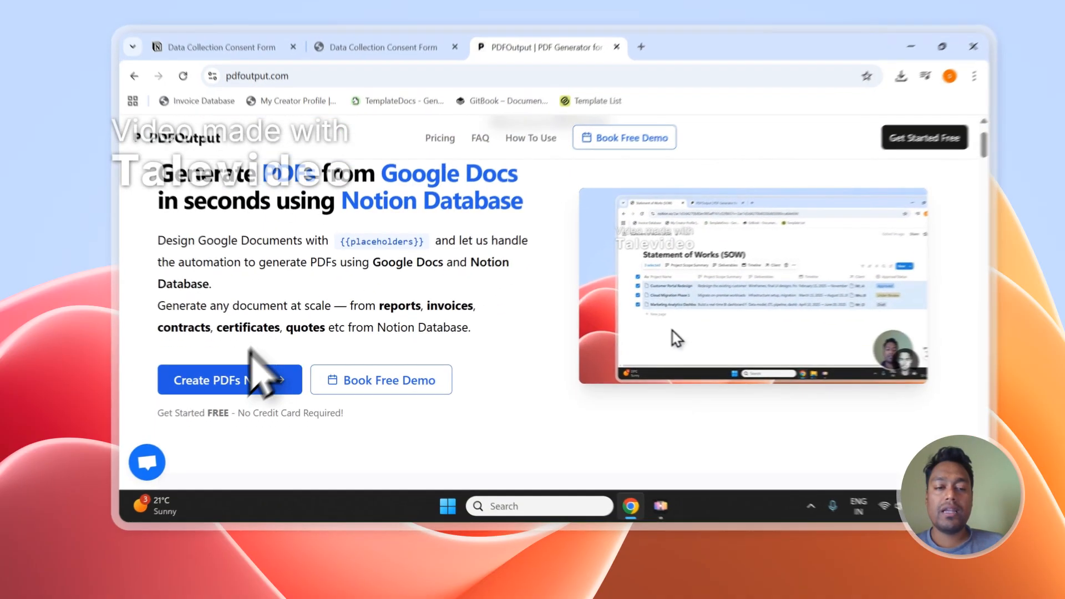
Step: Sign in to PDFOutput with the Google account, approving the requested access, and open the PDF generation workspace
{"action": "left_click", "coordinate": [254, 374]}
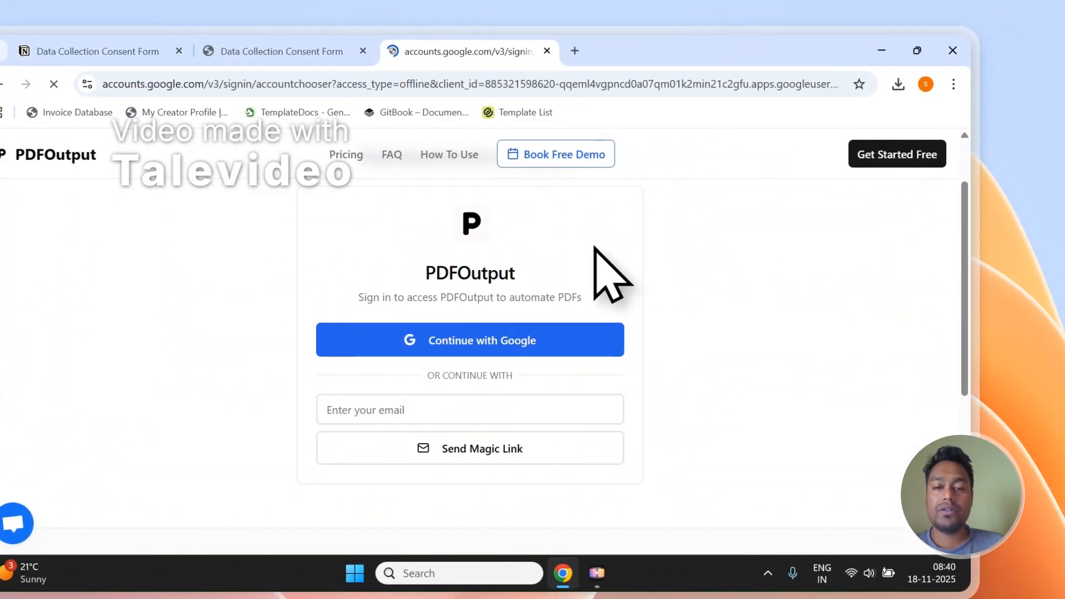
{"action": "left_click", "coordinate": [627, 382]}
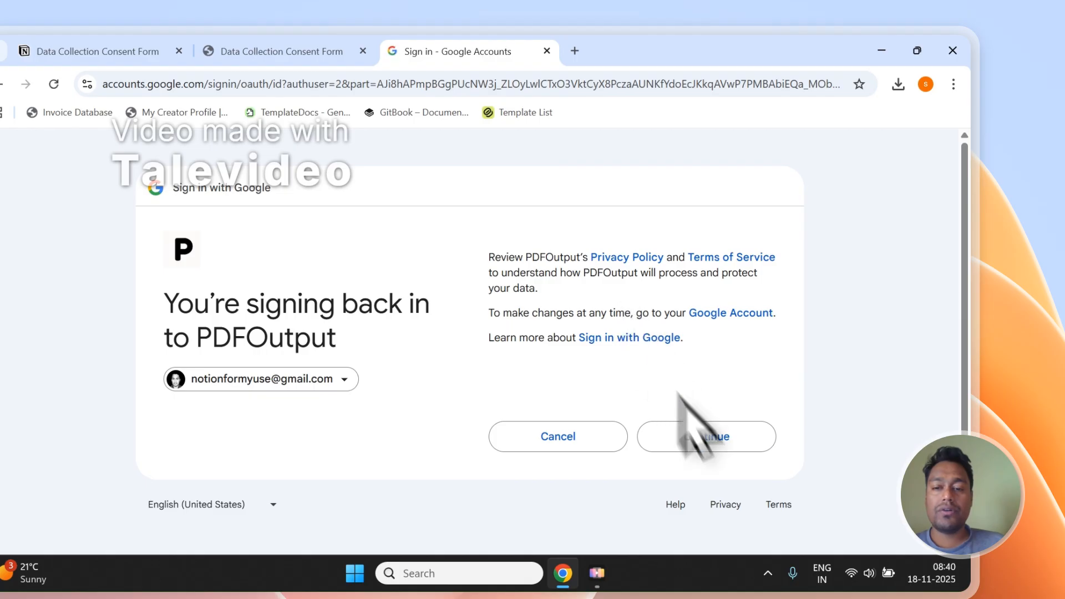
{"action": "left_click", "coordinate": [722, 438]}
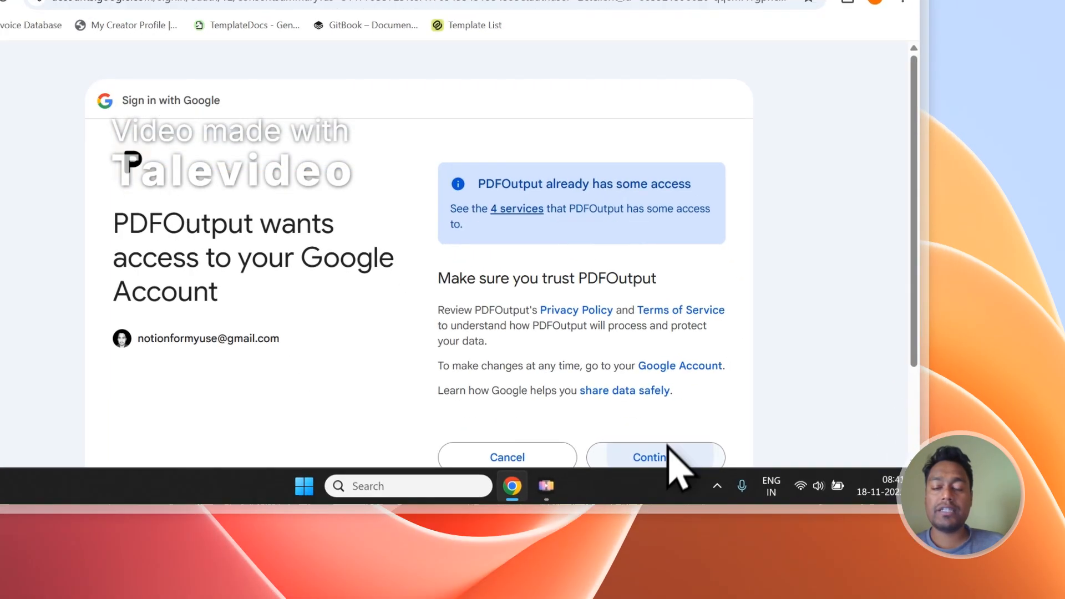
{"action": "left_click", "coordinate": [716, 544]}
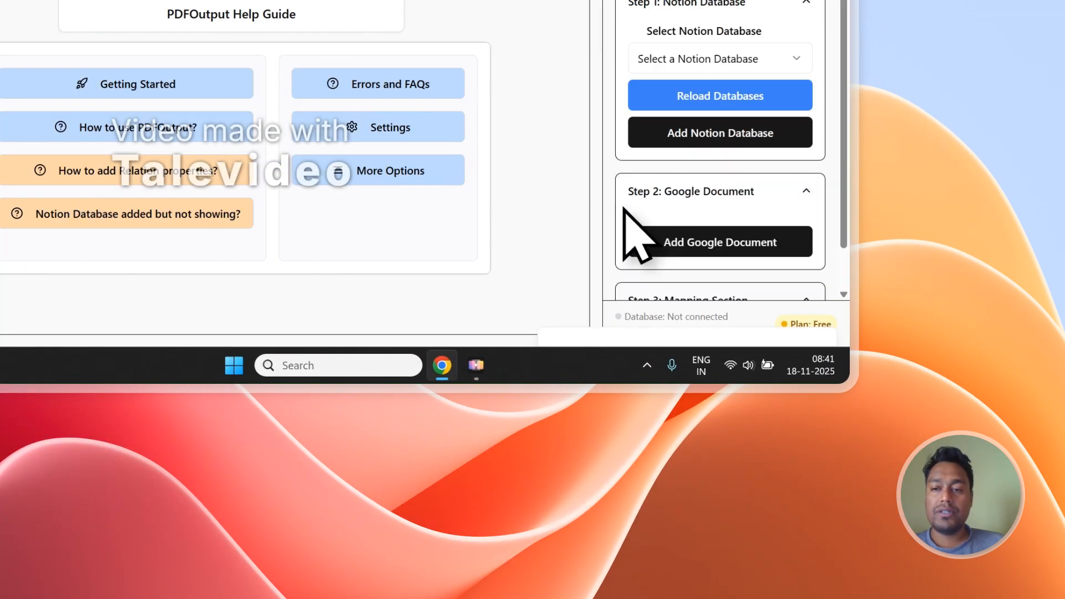
{"action": "left_click", "coordinate": [738, 95]}
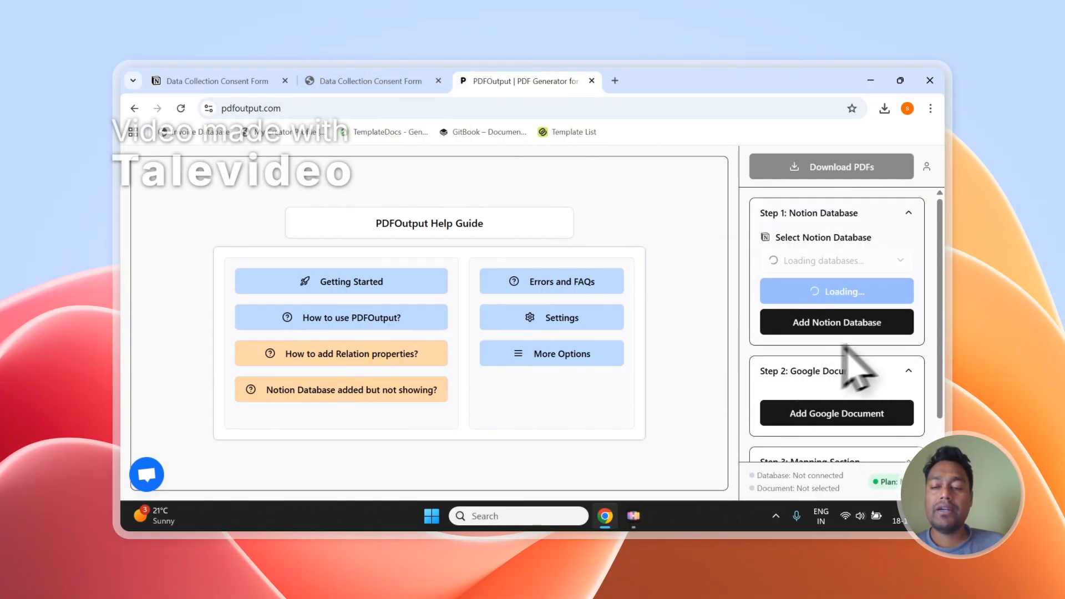
Step: Look over the workspace's setup sections and start adding a Notion database to PDFOutput
{"action": "scroll", "coordinate": [855, 356], "scroll_direction": "down", "scroll_amount": 1}
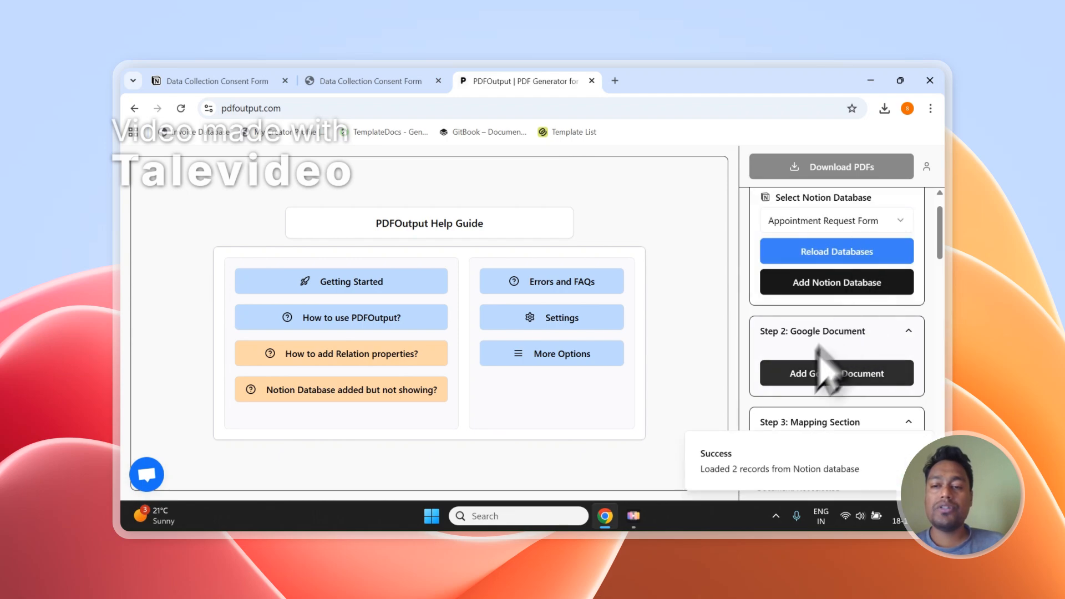
{"action": "scroll", "coordinate": [844, 294], "scroll_direction": "down", "scroll_amount": 4}
{"action": "scroll", "coordinate": [837, 286], "scroll_direction": "down", "scroll_amount": 5}
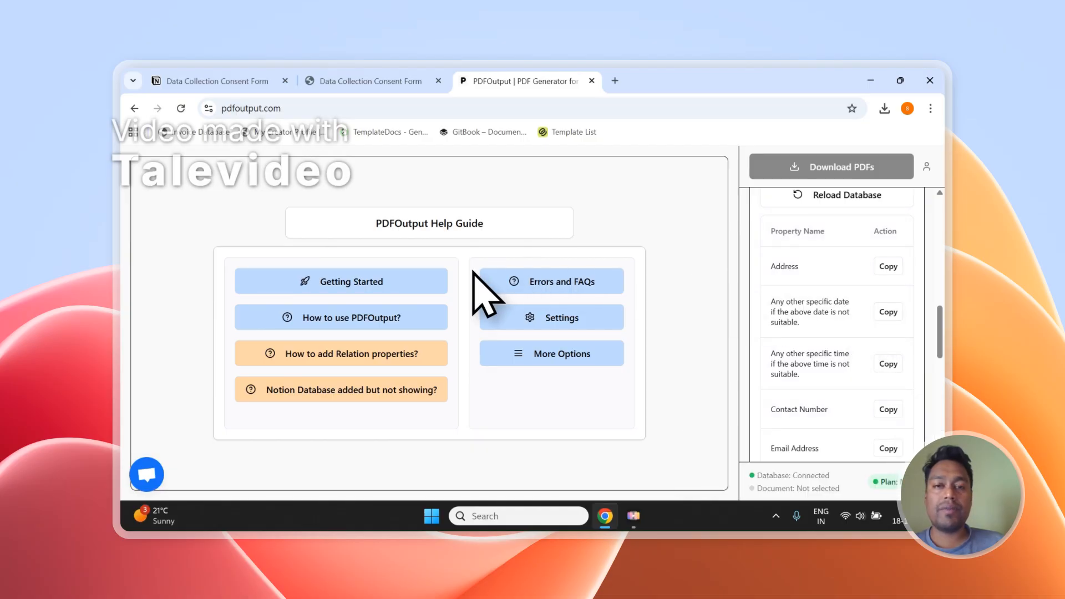
{"action": "scroll", "coordinate": [849, 305], "scroll_direction": "up", "scroll_amount": 10}
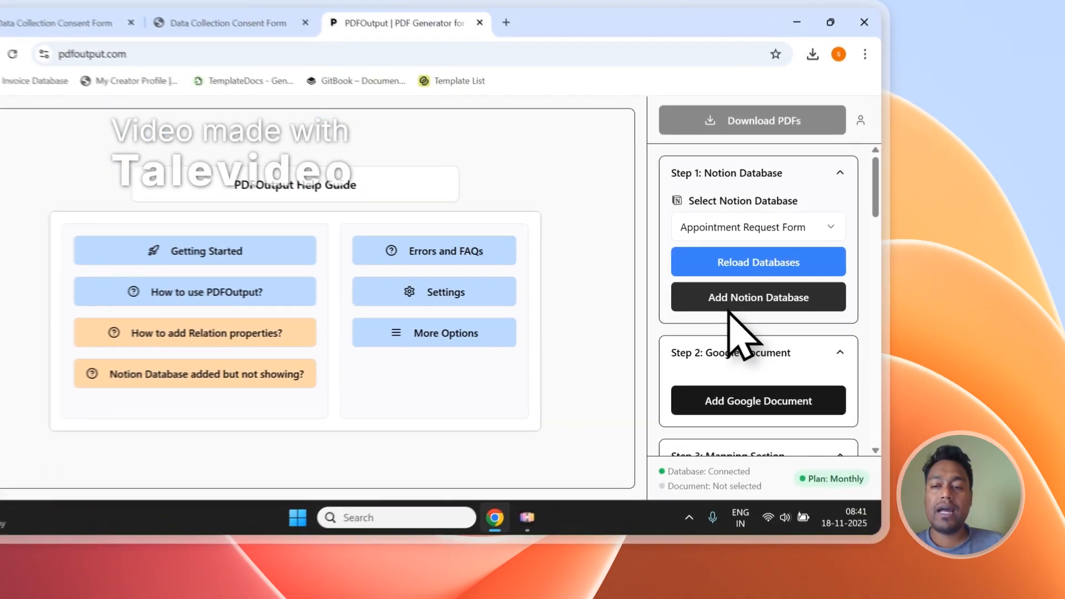
{"action": "left_click", "coordinate": [835, 324]}
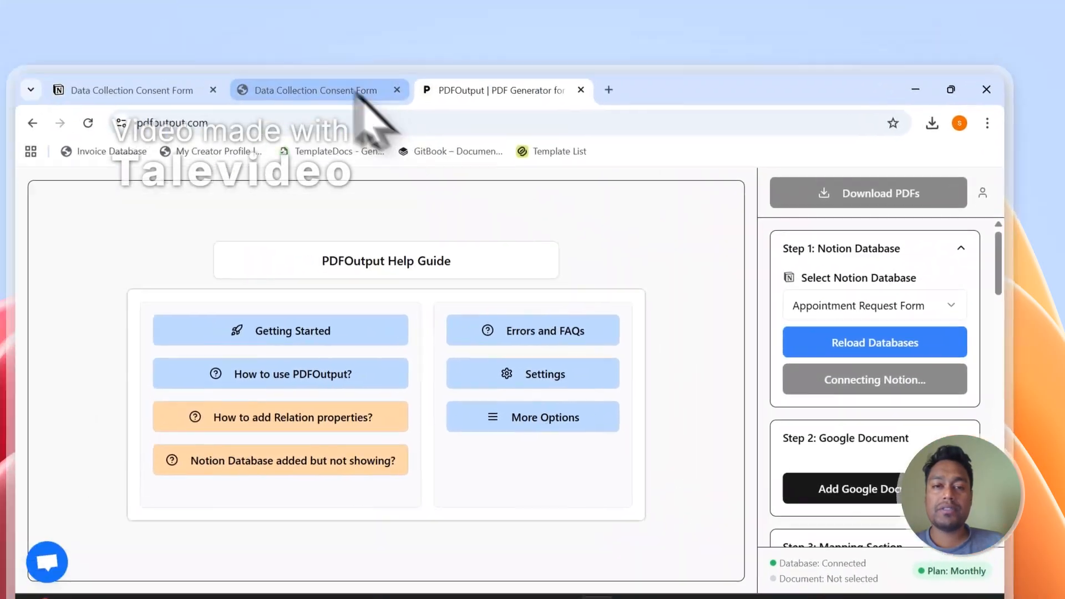
Step: Copy the title "Data Collection Consent Form" from its Notion page
{"action": "left_click", "coordinate": [358, 96]}
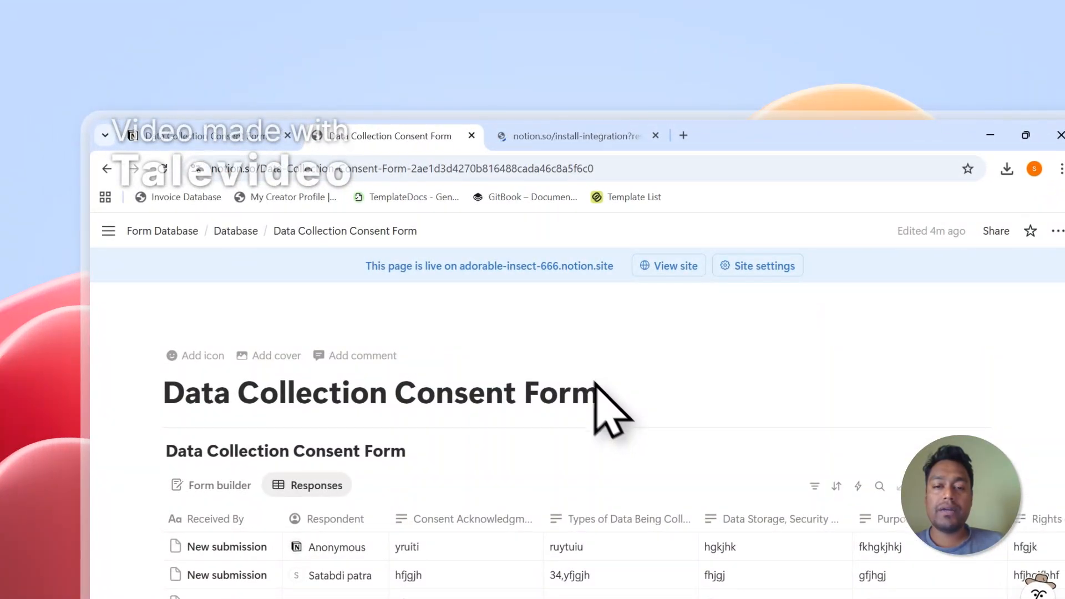
{"action": "left_click_drag", "start_coordinate": [525, 348], "coordinate": [412, 346]}
{"action": "left_click_drag", "start_coordinate": [589, 389], "coordinate": [207, 390]}
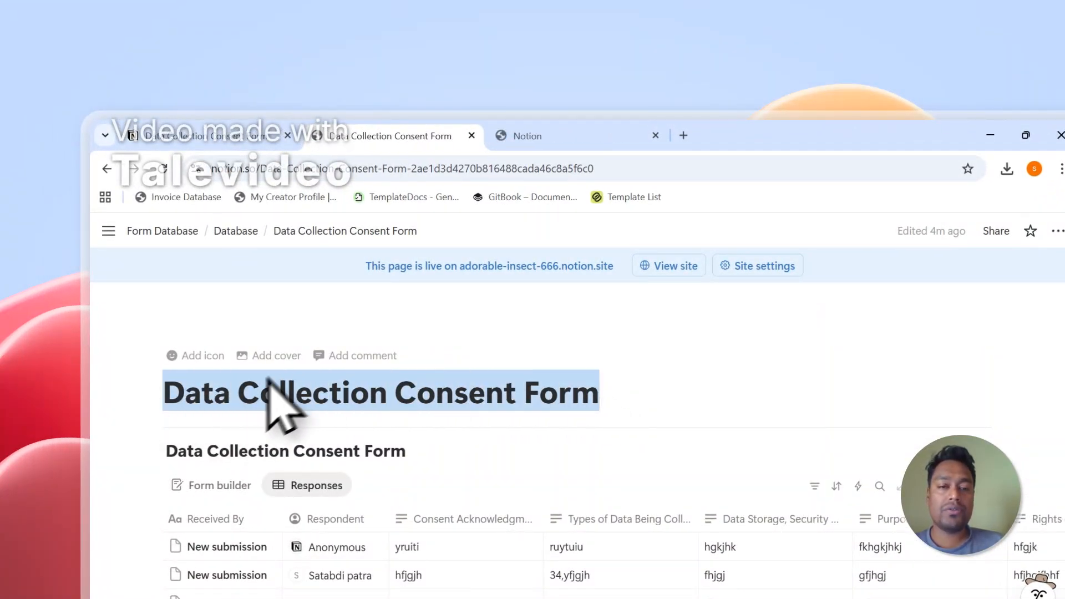
{"action": "right_click", "coordinate": [284, 398]}
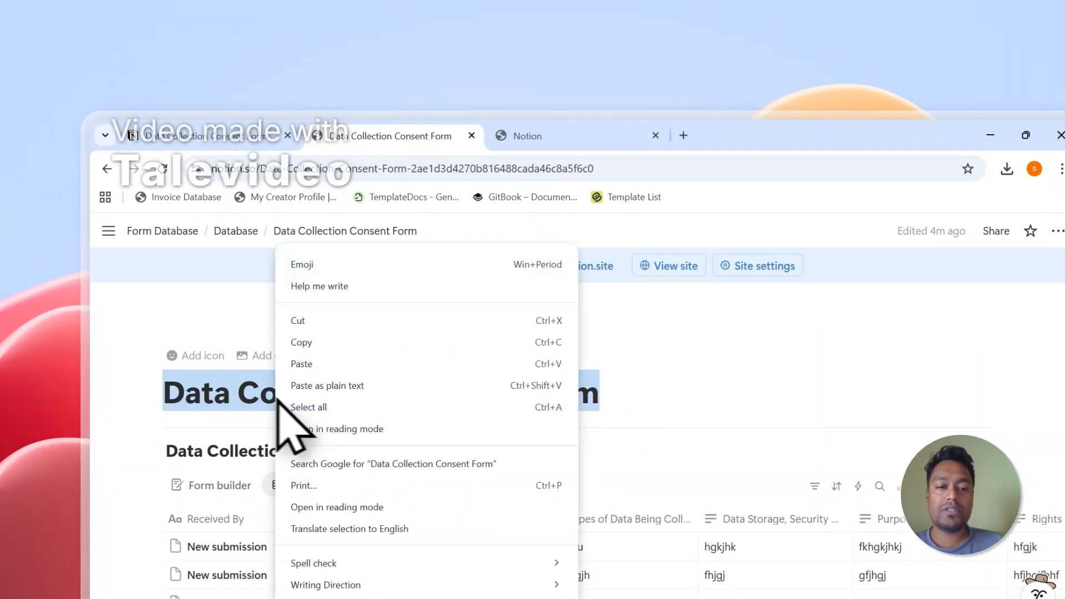
{"action": "left_click", "coordinate": [316, 348]}
Step: Proceed to page selection in the Notion connection request and search for the copied title "Data Collection Consent Form"
{"action": "left_click", "coordinate": [547, 136]}
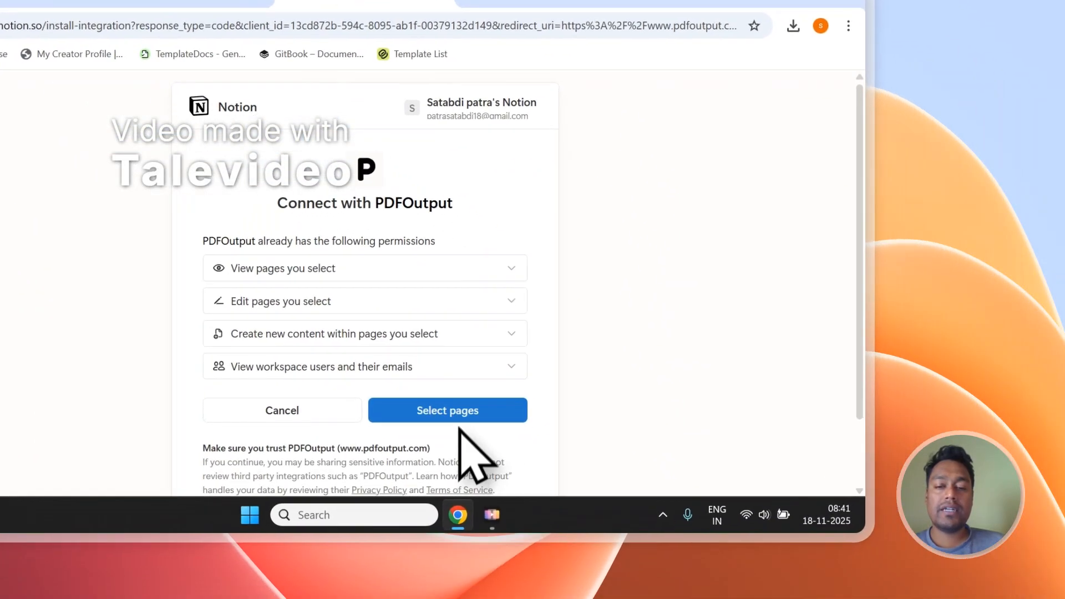
{"action": "left_click", "coordinate": [661, 552]}
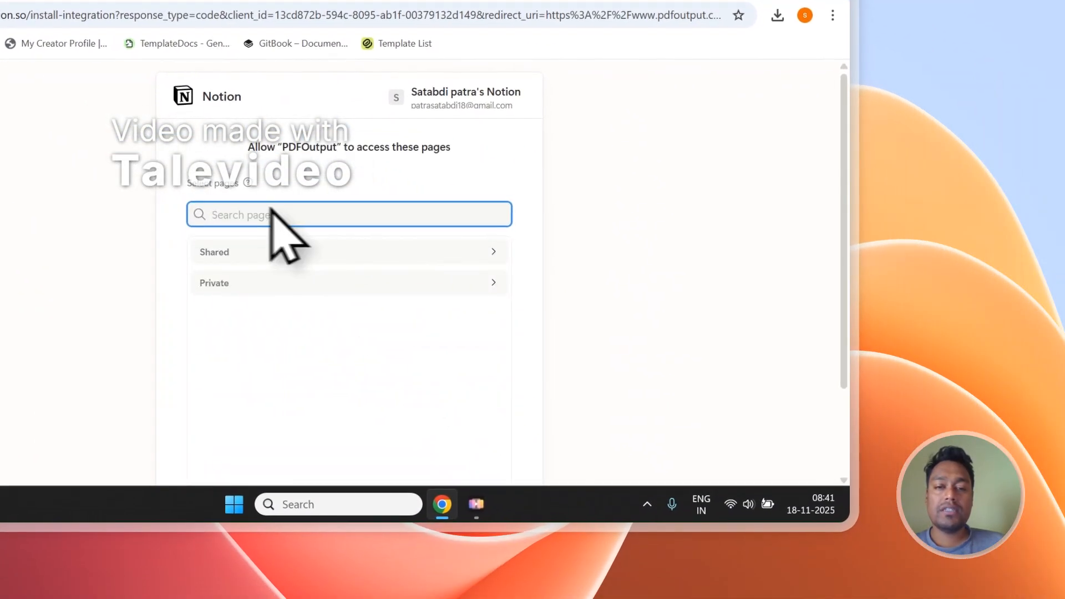
{"action": "right_click", "coordinate": [245, 215]}
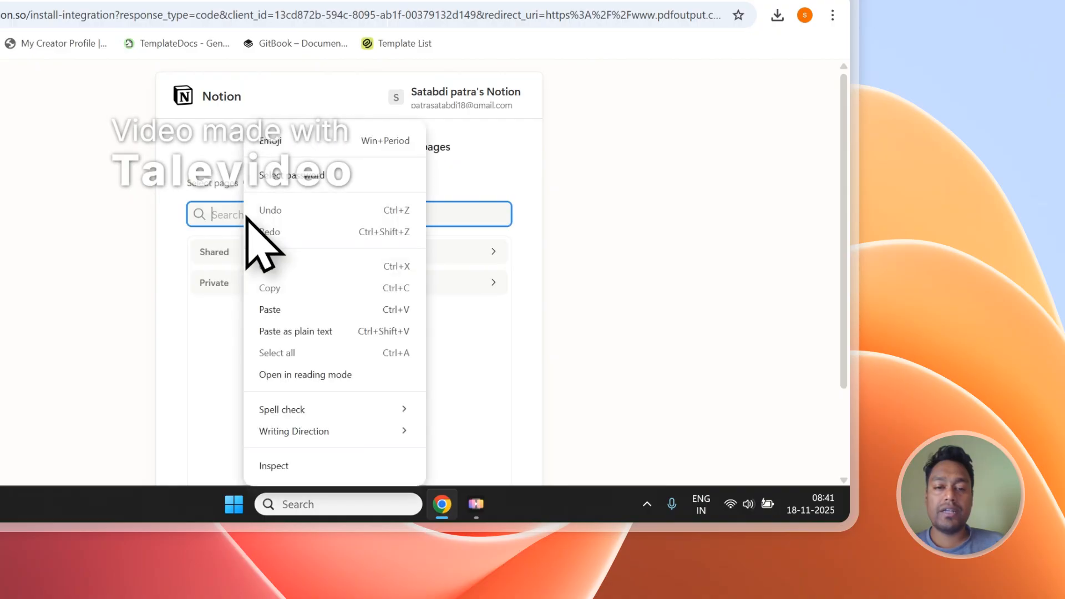
{"action": "left_click", "coordinate": [301, 311]}
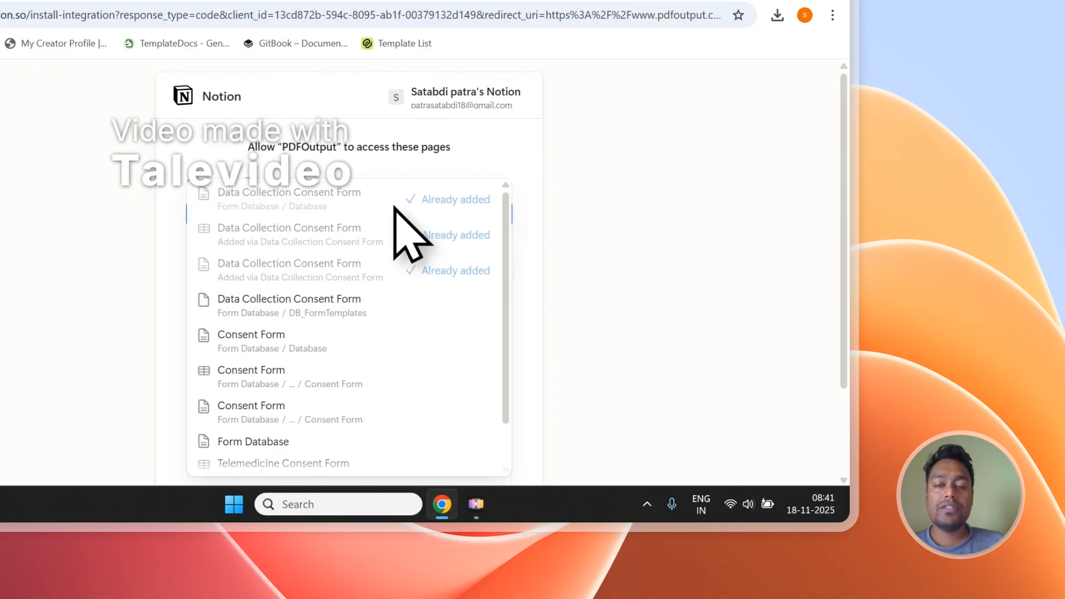
Step: Close the search results, expand the private pages and examine the manually selected and top-level pages
{"action": "left_click", "coordinate": [428, 157]}
{"action": "left_click", "coordinate": [262, 282]}
{"action": "scroll", "coordinate": [300, 316], "scroll_direction": "down", "scroll_amount": 5}
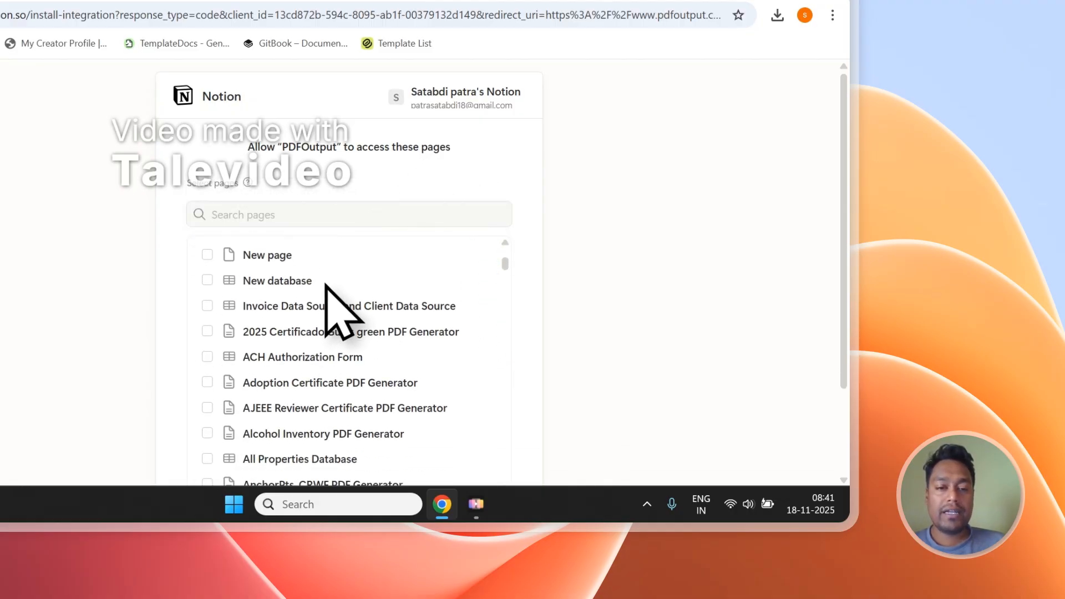
{"action": "scroll", "coordinate": [325, 285], "scroll_direction": "up", "scroll_amount": 3}
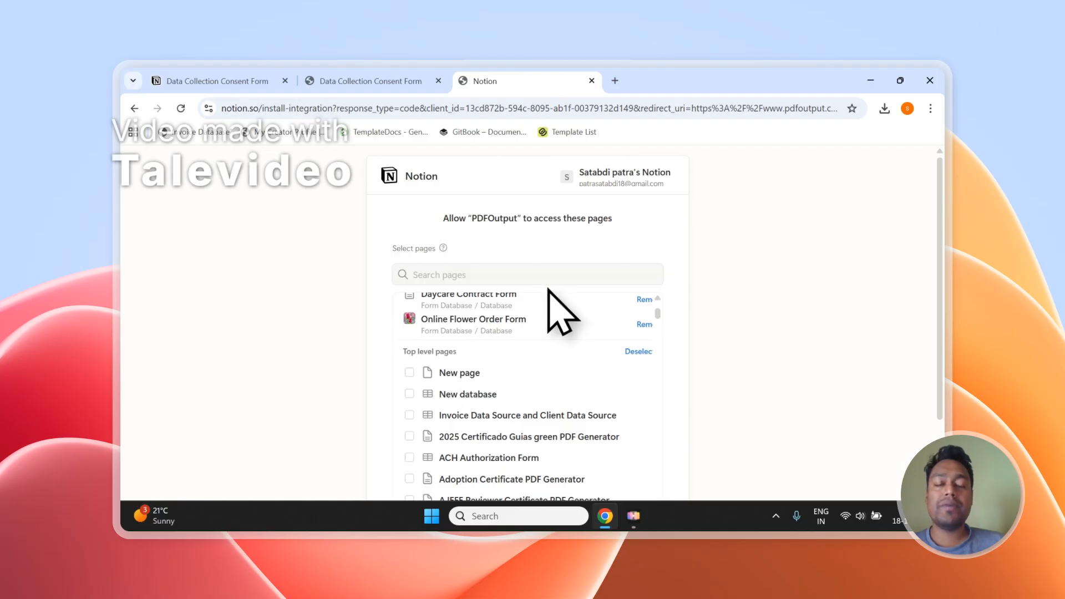
{"action": "scroll", "coordinate": [528, 331], "scroll_direction": "up", "scroll_amount": 3}
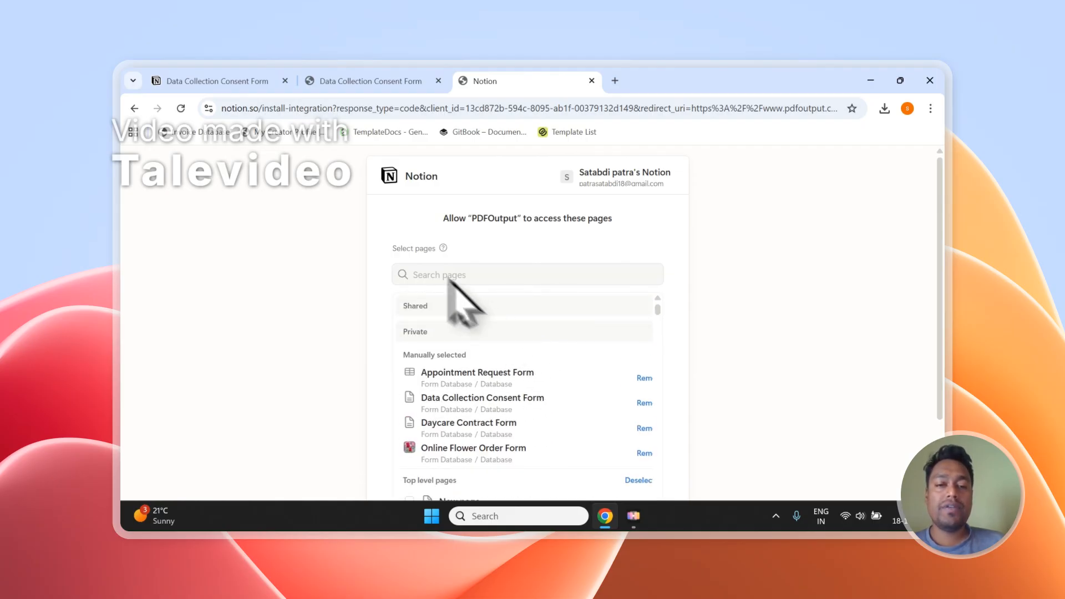
Step: Check the title "Data Collection Consent Form" on the Notion page against the pages selected for PDFOutput access
{"action": "left_click", "coordinate": [453, 282]}
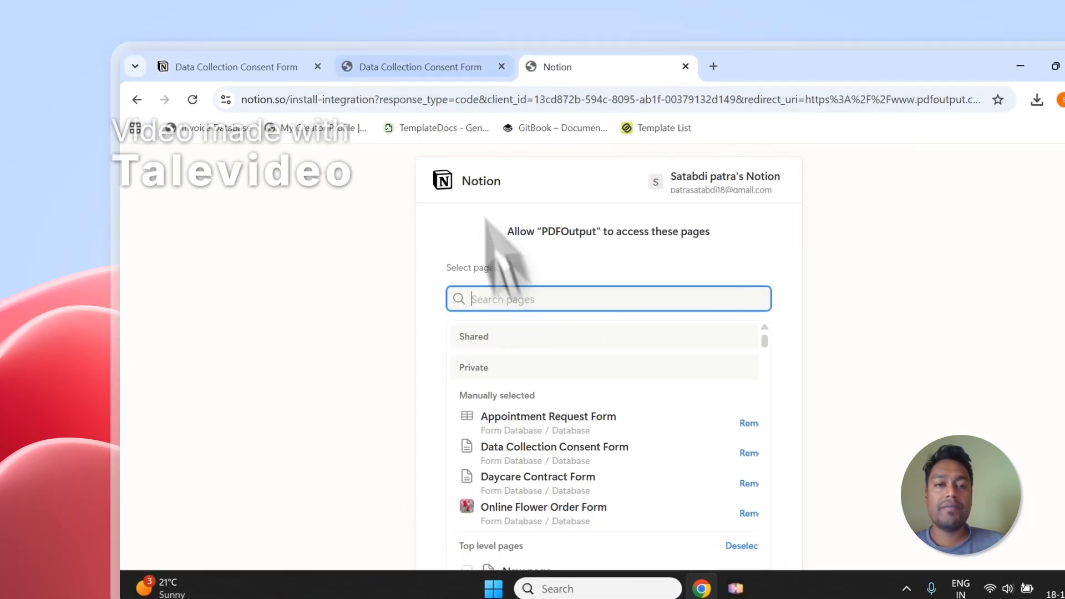
{"action": "left_click", "coordinate": [422, 60]}
{"action": "left_click", "coordinate": [361, 329]}
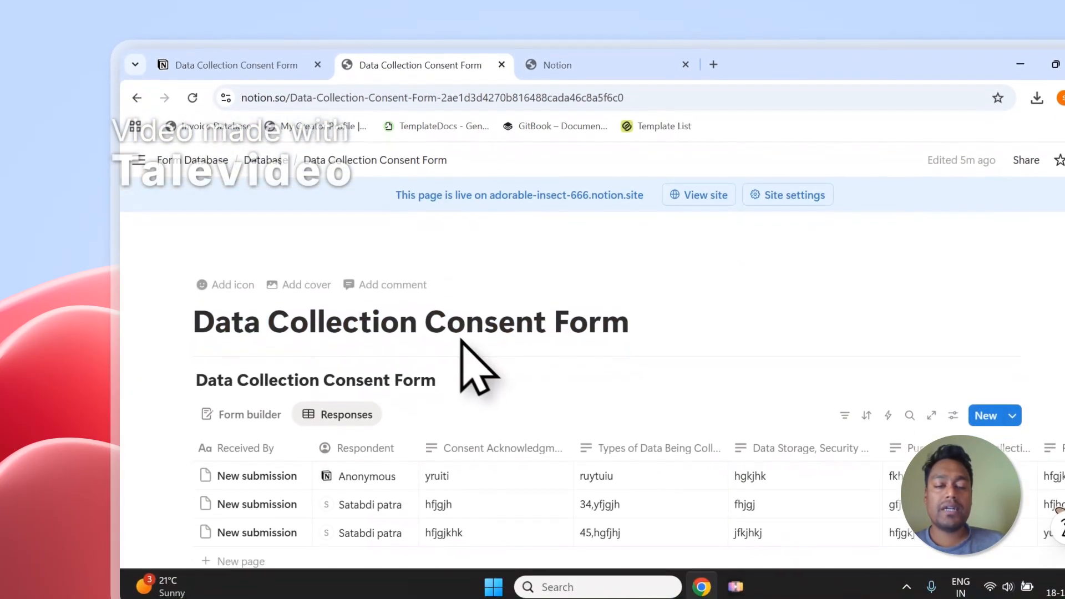
{"action": "scroll", "coordinate": [463, 364], "scroll_direction": "down", "scroll_amount": 3}
{"action": "scroll", "coordinate": [499, 349], "scroll_direction": "up", "scroll_amount": 3}
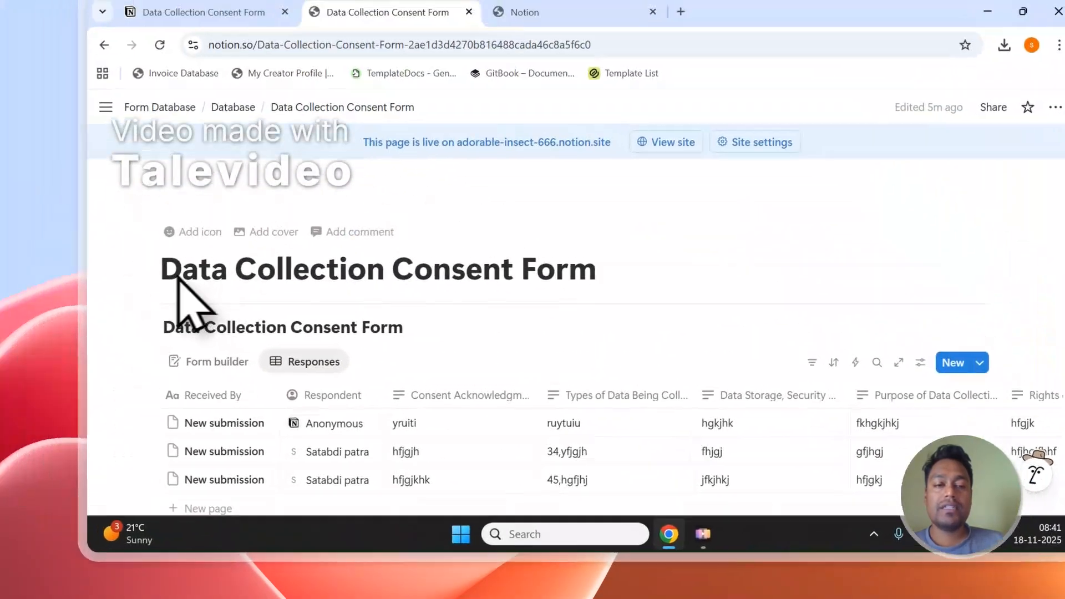
{"action": "left_click_drag", "start_coordinate": [197, 327], "coordinate": [342, 328]}
{"action": "left_click_drag", "start_coordinate": [214, 304], "coordinate": [625, 301]}
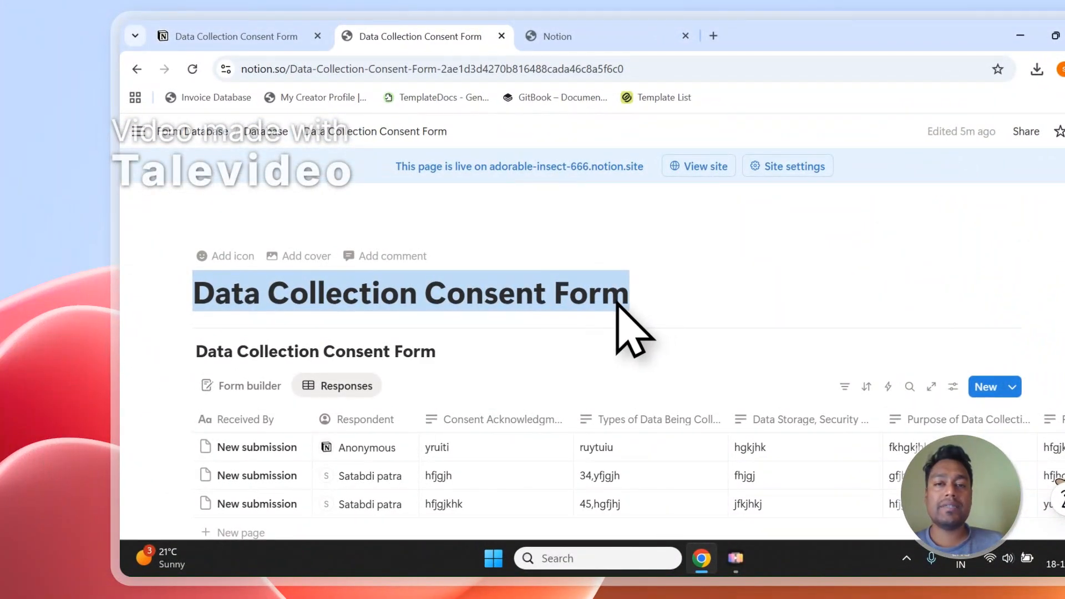
{"action": "left_click", "coordinate": [605, 37]}
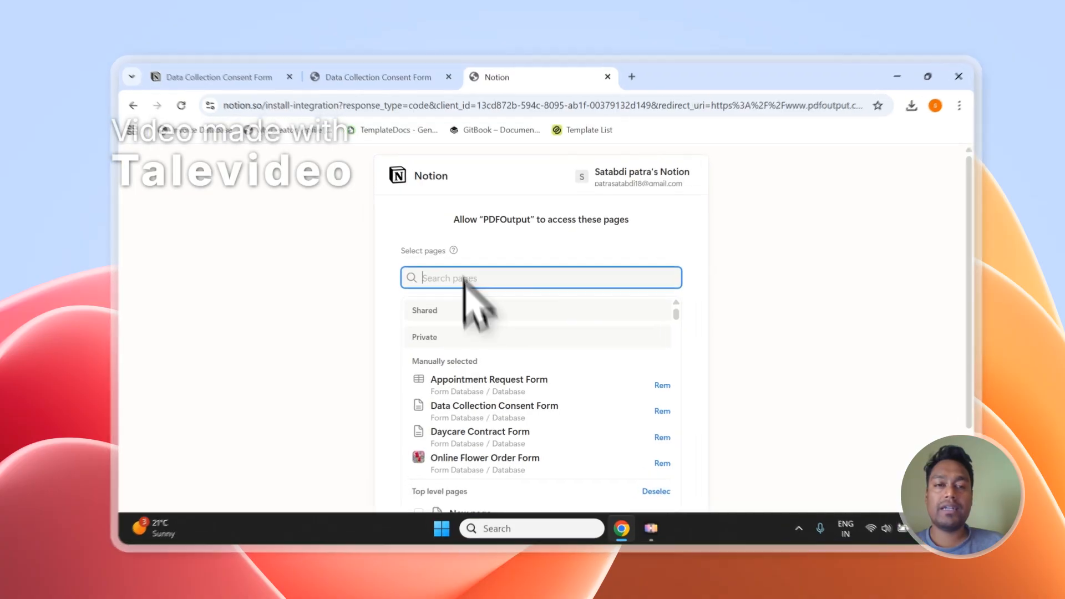
{"action": "left_click", "coordinate": [388, 81]}
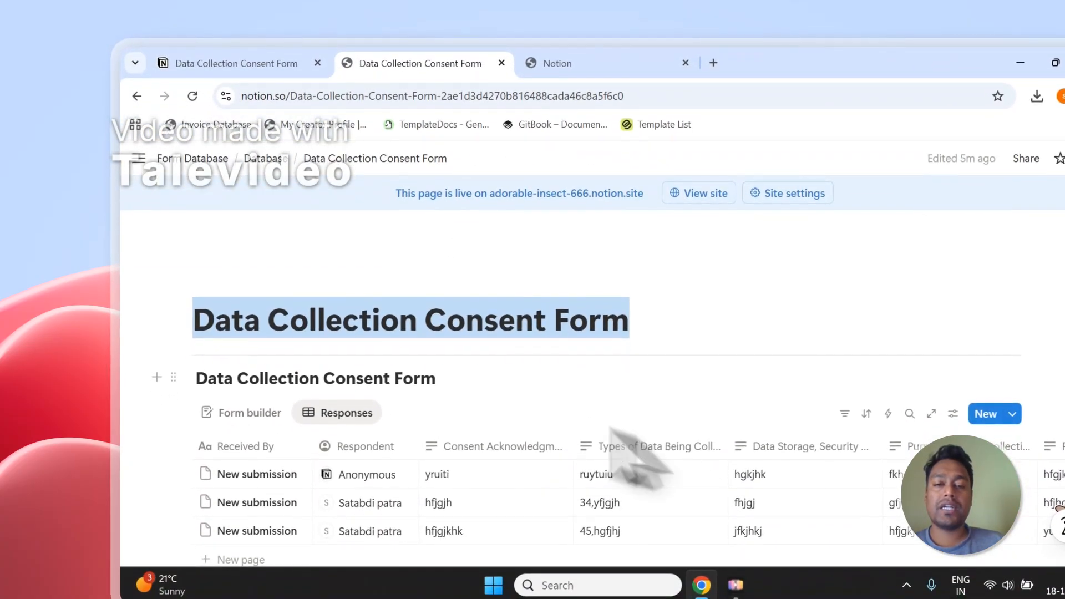
{"action": "left_click", "coordinate": [595, 73]}
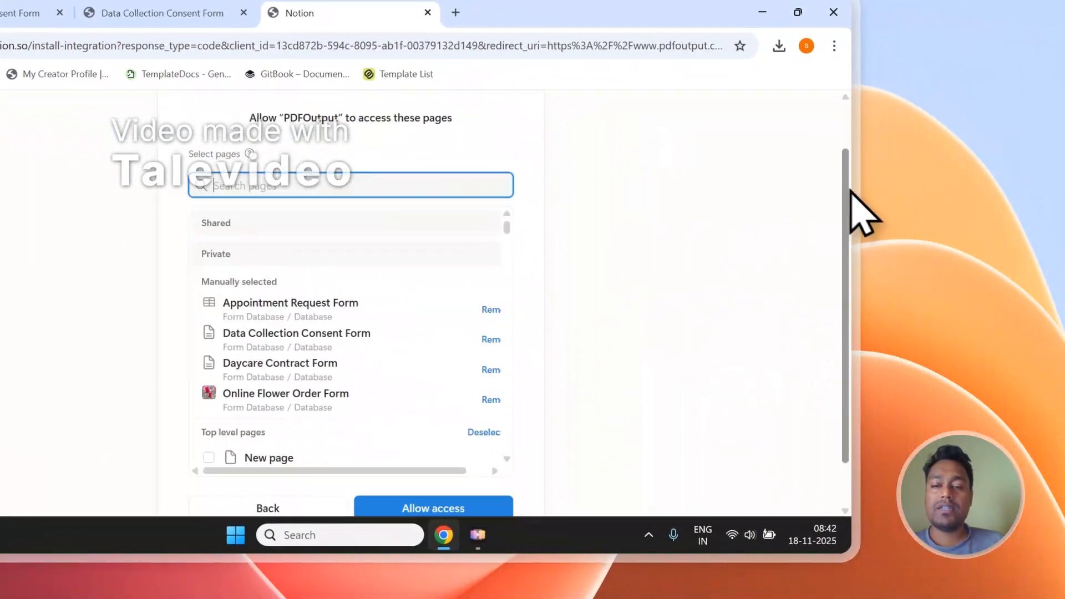
Step: Allow PDFOutput access to the selected Notion pages, and return to its workspace, dismissing the connection notice
{"action": "scroll", "coordinate": [658, 427], "scroll_direction": "down", "scroll_amount": 2}
{"action": "left_click", "coordinate": [477, 458]}
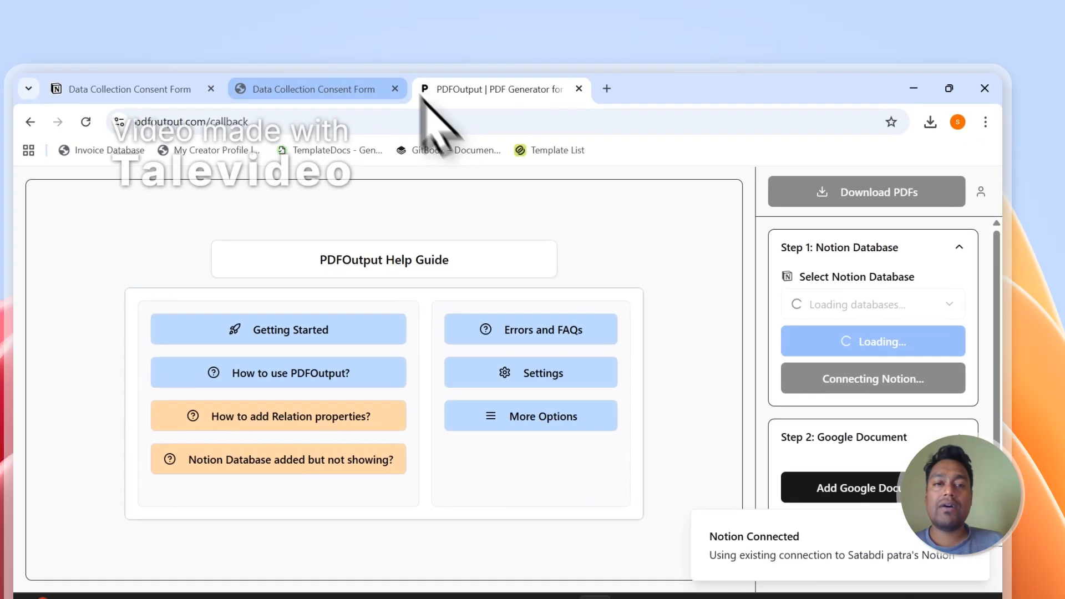
{"action": "left_click", "coordinate": [196, 5]}
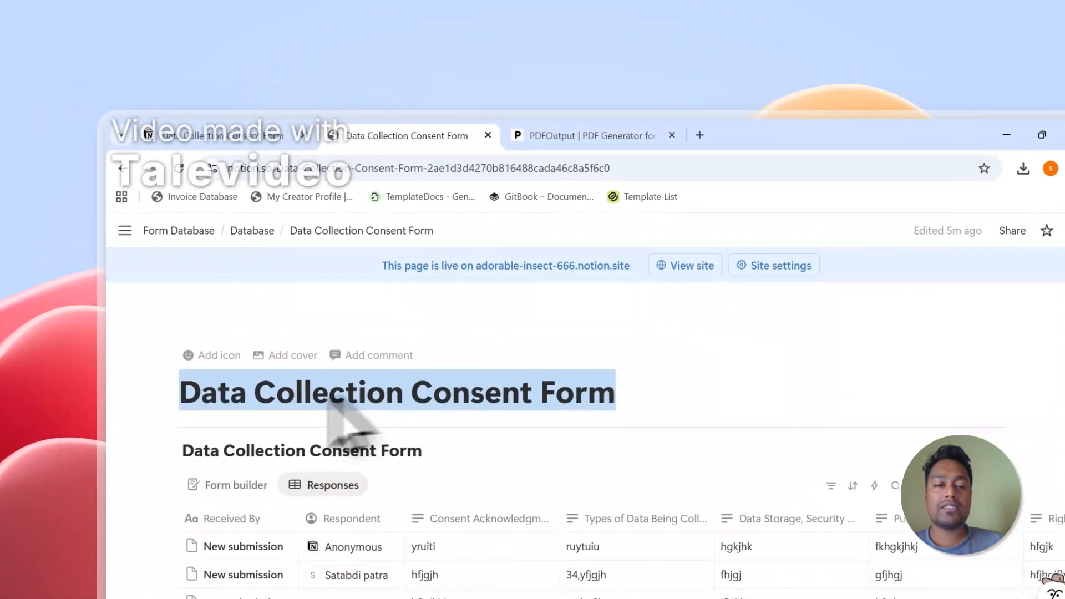
{"action": "left_click", "coordinate": [588, 137]}
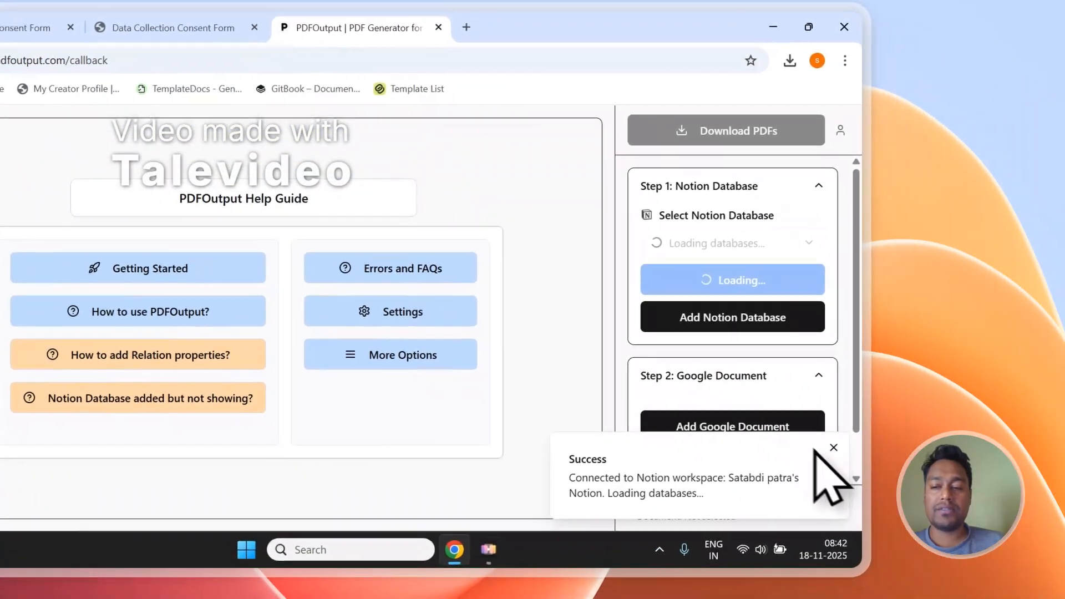
{"action": "left_click", "coordinate": [834, 447]}
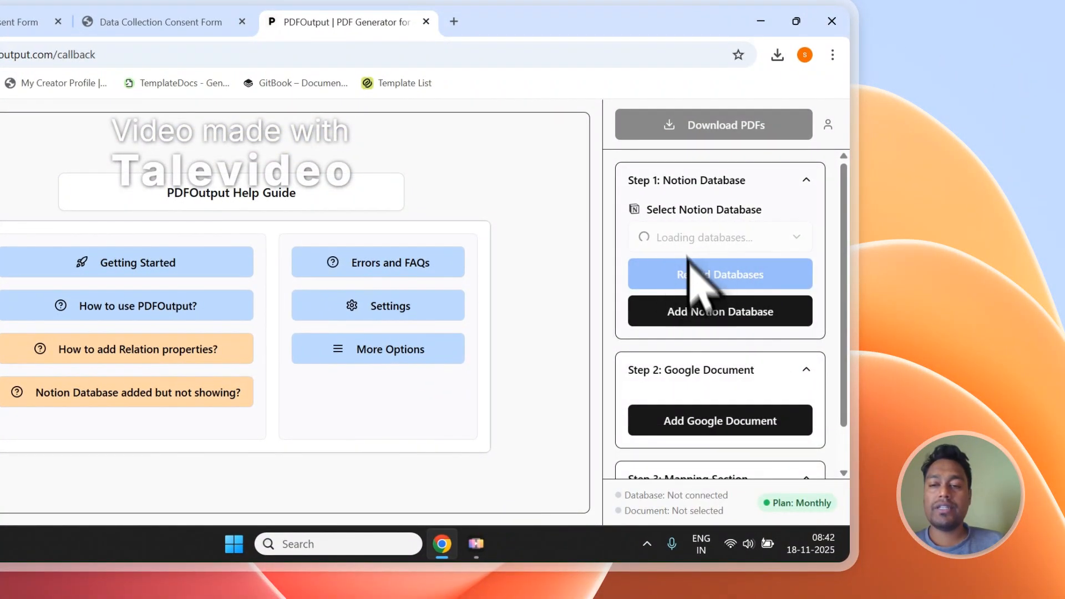
Step: Choose Data Collection Consent Form as the Notion database and look through its properties in the mapping section
{"action": "left_click", "coordinate": [742, 242]}
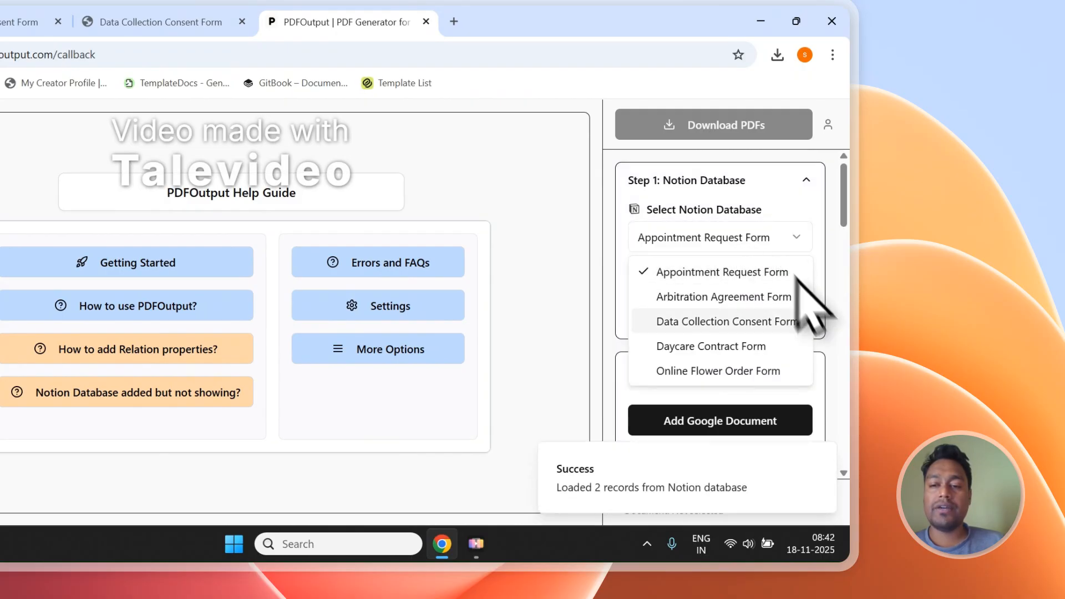
{"action": "left_click", "coordinate": [703, 323]}
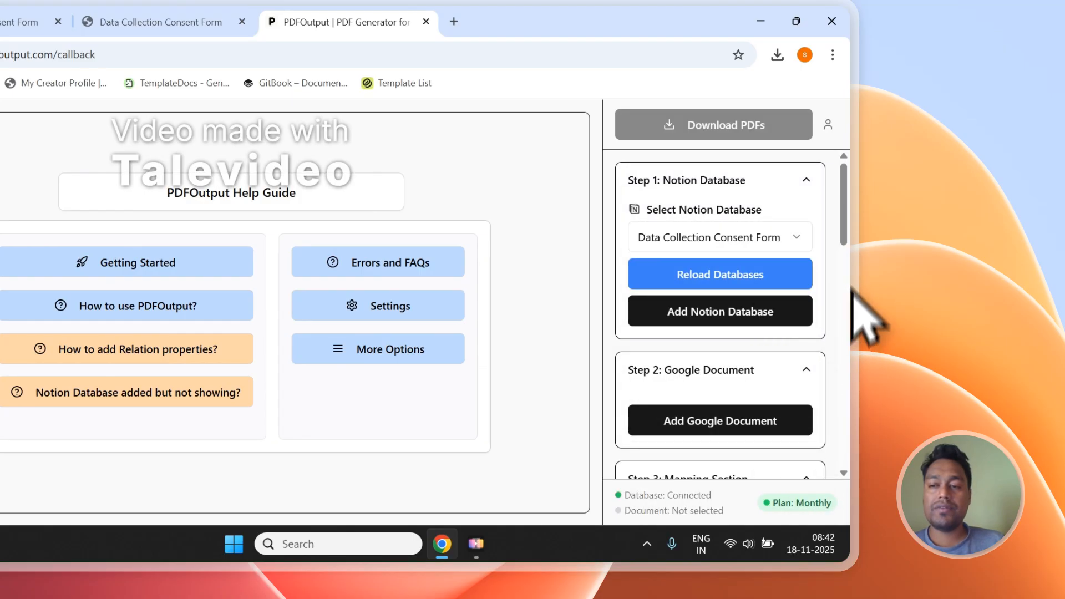
{"action": "scroll", "coordinate": [852, 300], "scroll_direction": "down", "scroll_amount": 10}
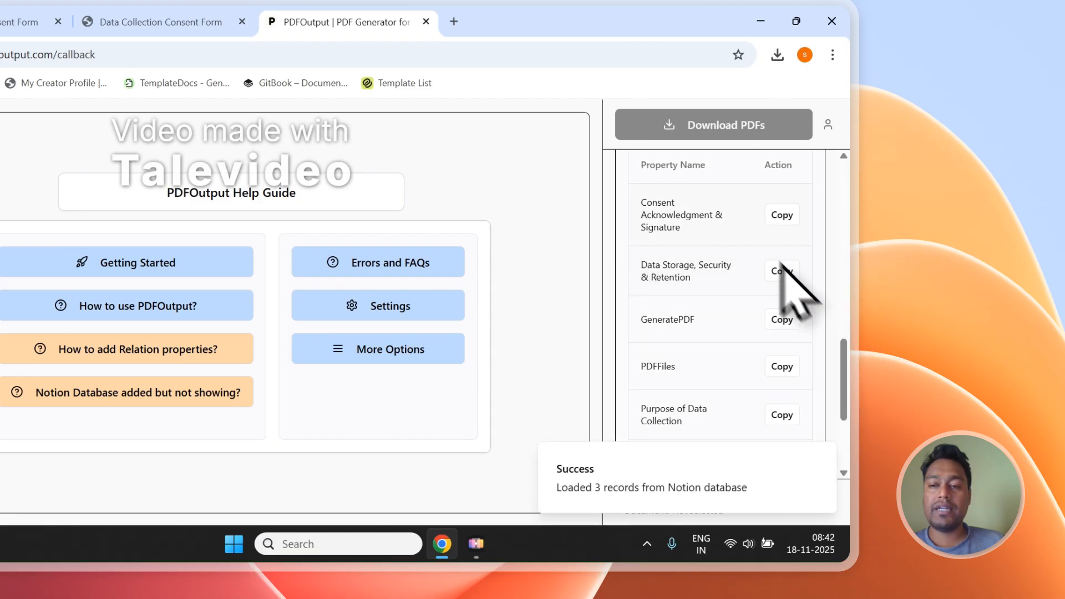
{"action": "scroll", "coordinate": [776, 273], "scroll_direction": "down", "scroll_amount": 4}
{"action": "scroll", "coordinate": [738, 297], "scroll_direction": "up", "scroll_amount": 7}
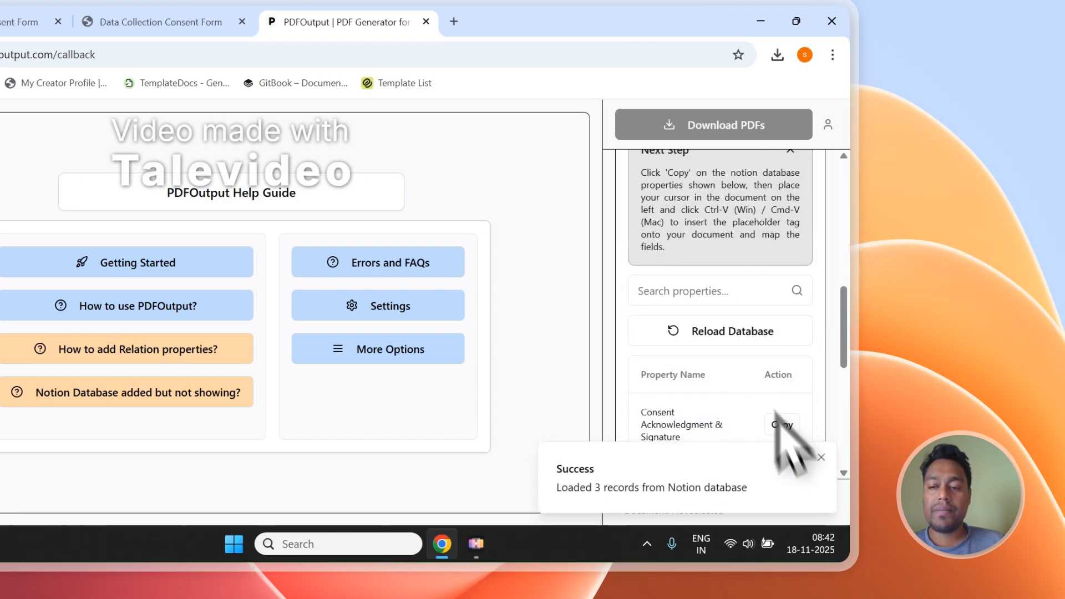
{"action": "scroll", "coordinate": [788, 389], "scroll_direction": "up", "scroll_amount": 6}
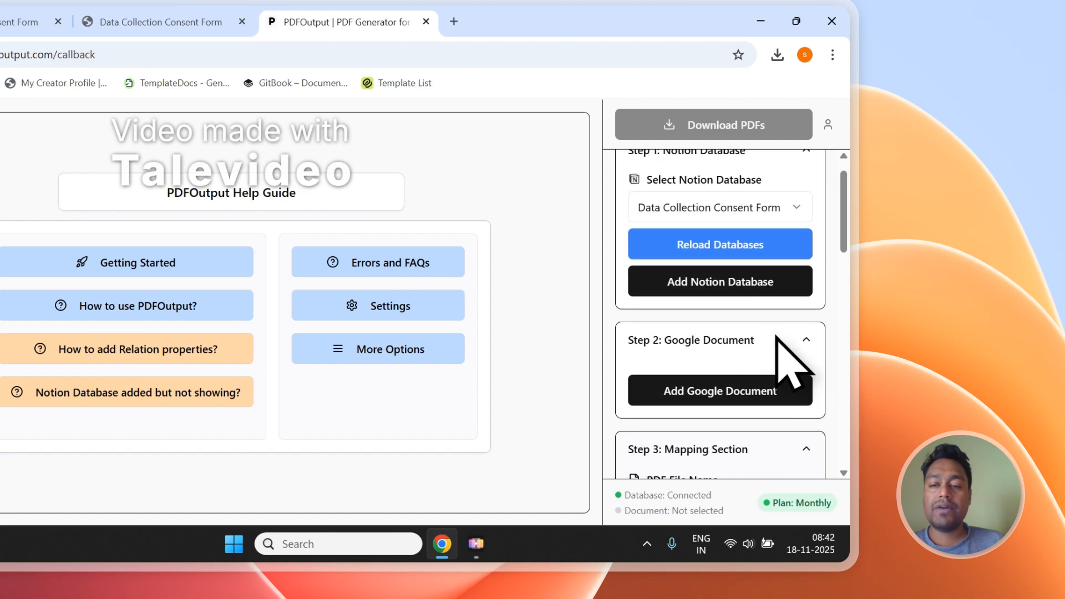
{"action": "left_click", "coordinate": [712, 401]}
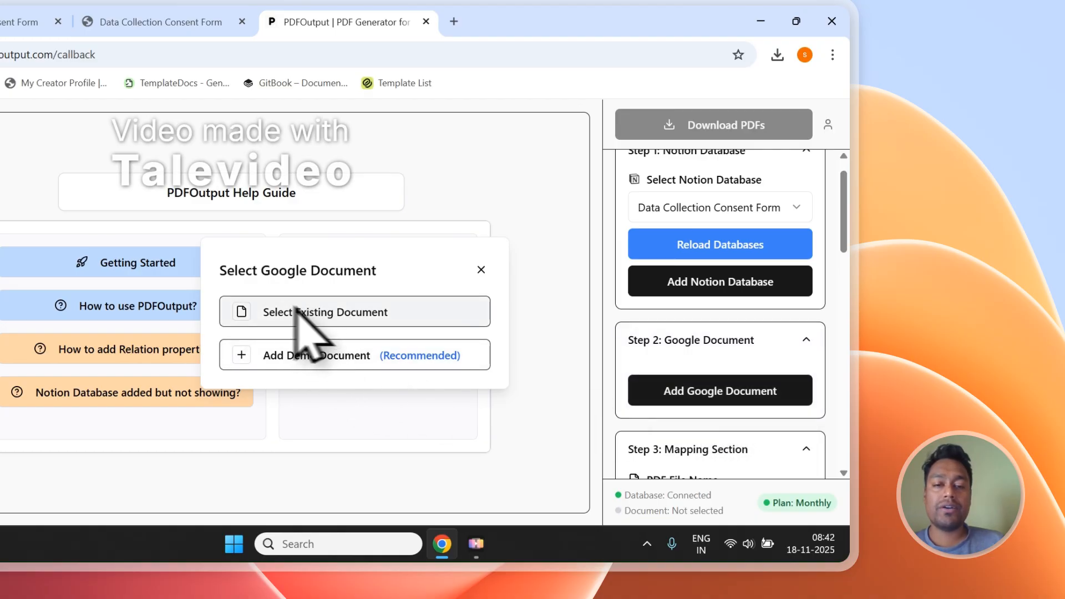
{"action": "left_click", "coordinate": [273, 308]}
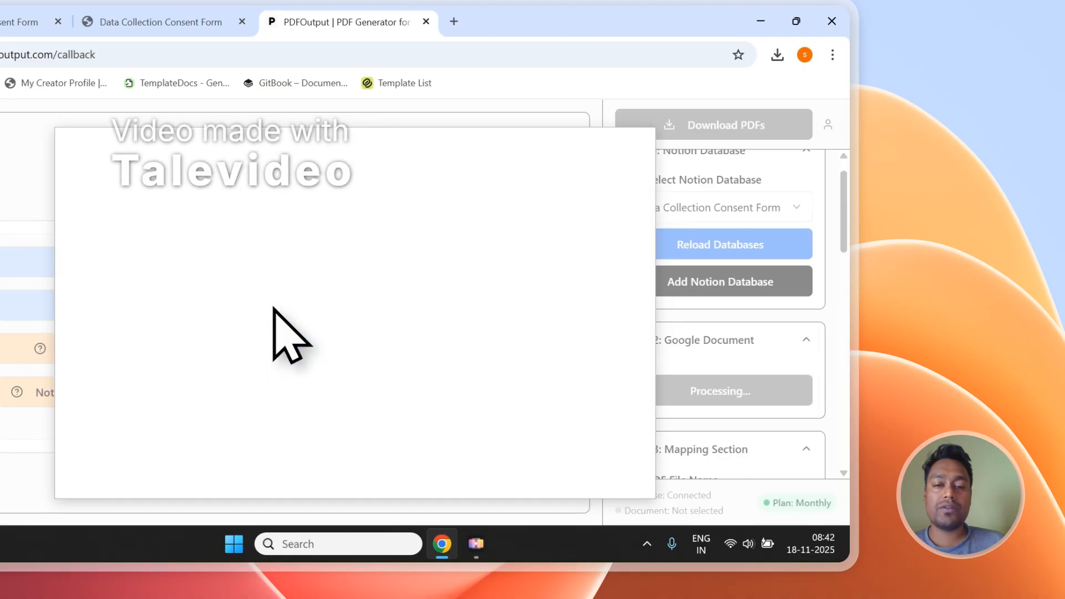
{"action": "left_click", "coordinate": [160, 188]}
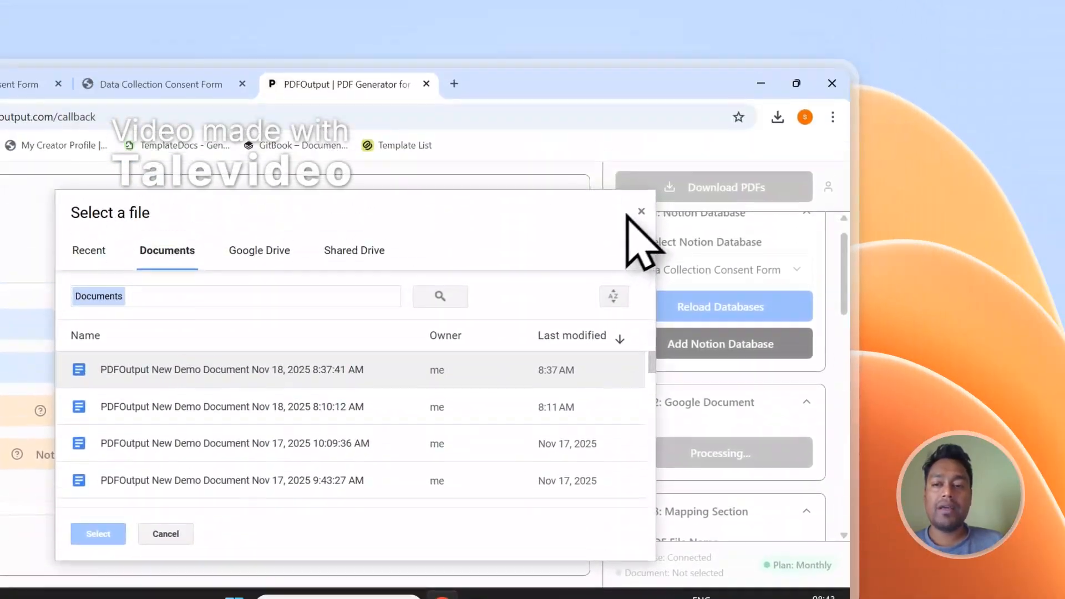
{"action": "left_click", "coordinate": [669, 0]}
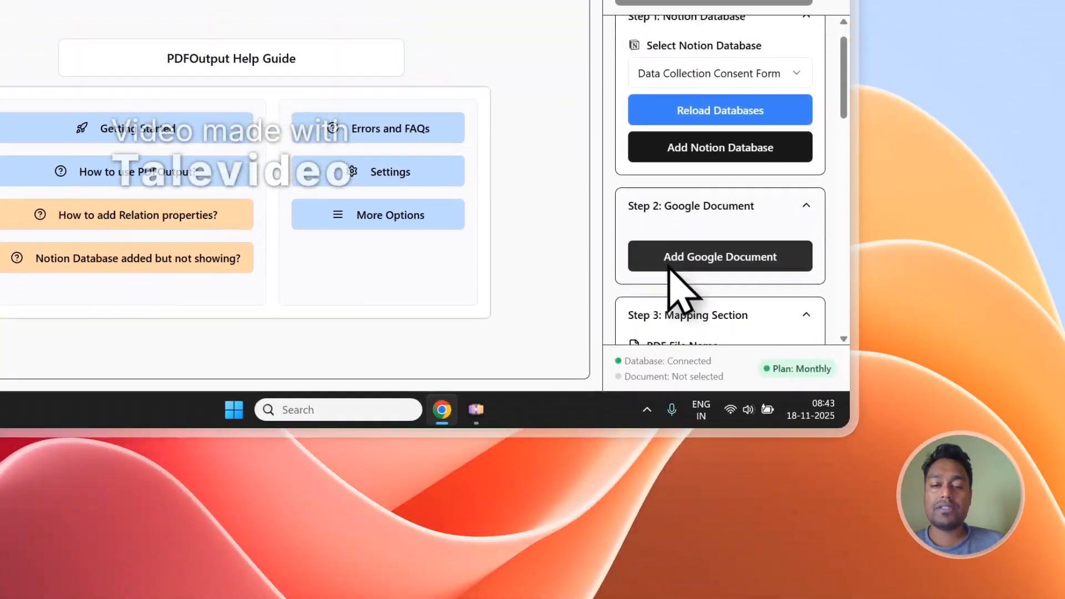
Step: Add a demo Google document and delete its welcome and instruction text above the Placeholders heading
{"action": "left_click", "coordinate": [673, 512]}
{"action": "left_click", "coordinate": [277, 477]}
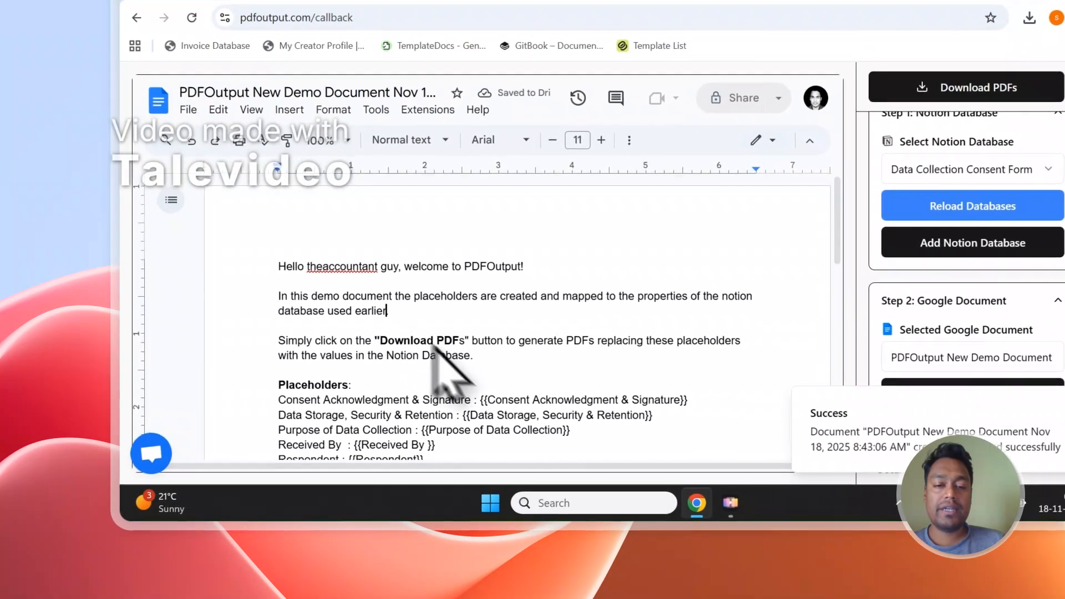
{"action": "left_click_drag", "start_coordinate": [475, 357], "coordinate": [261, 253]}
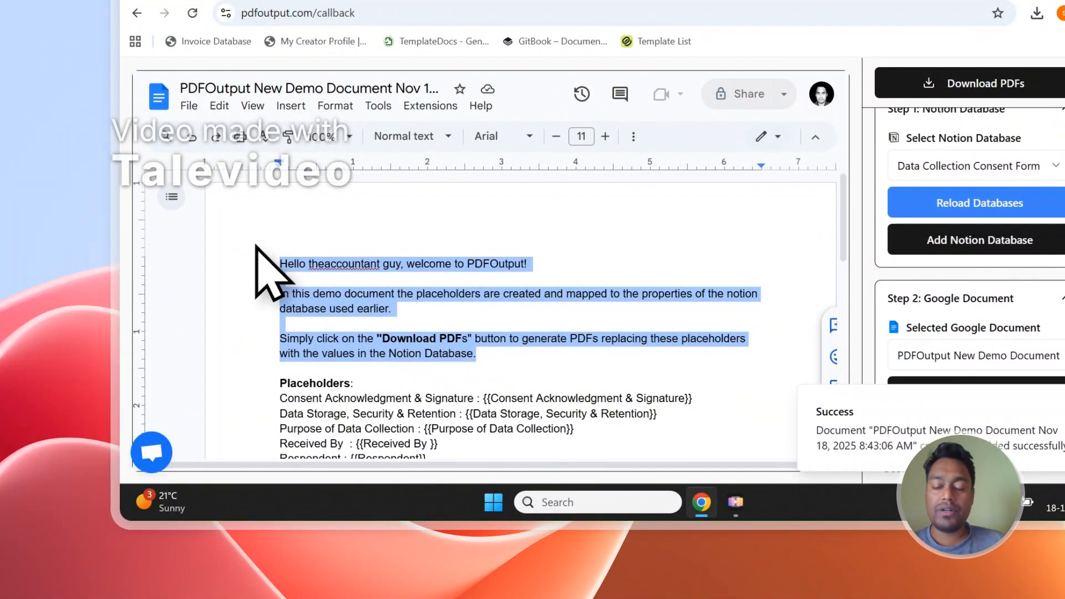
{"action": "key", "text": "BackSpace"}
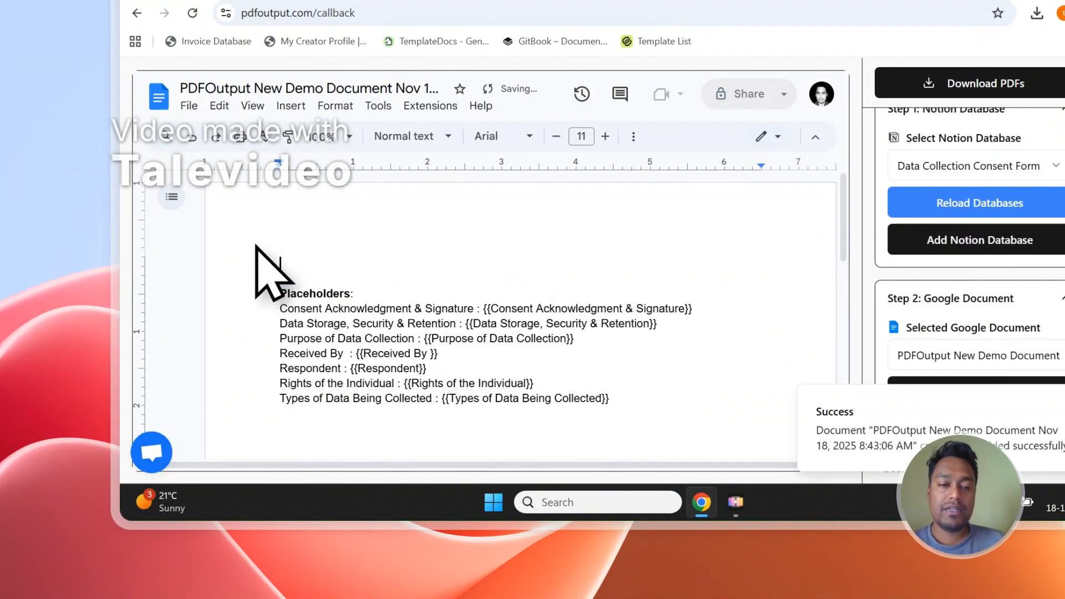
{"action": "key", "text": "BackSpace"}
{"action": "key", "text": "BackSpace"}
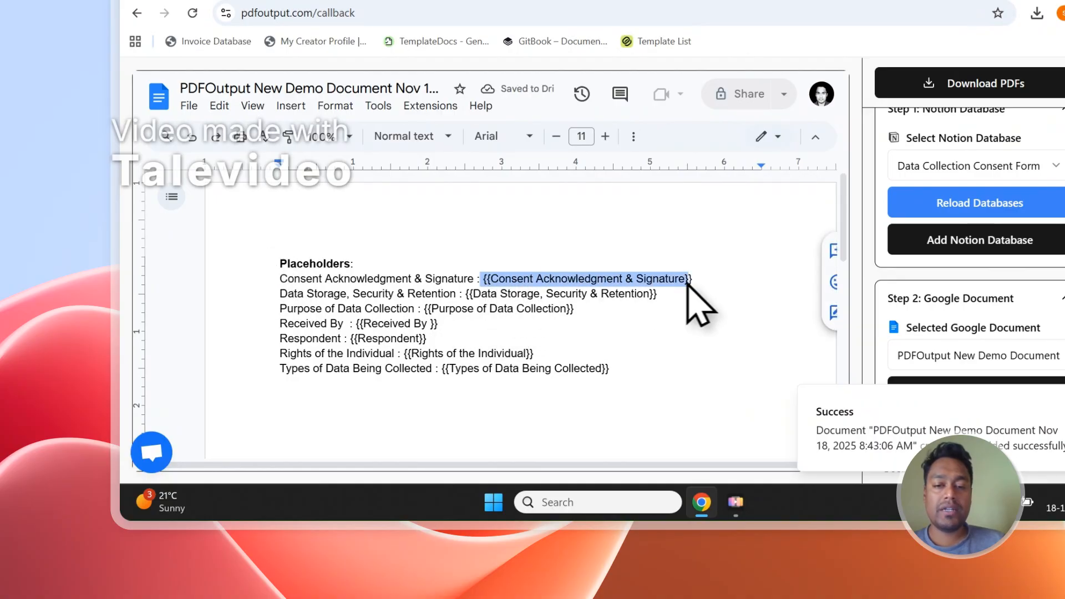
Step: Compare the placeholders in the demo document with the column names of the Notion responses table
{"action": "left_click_drag", "start_coordinate": [661, 299], "coordinate": [598, 295]}
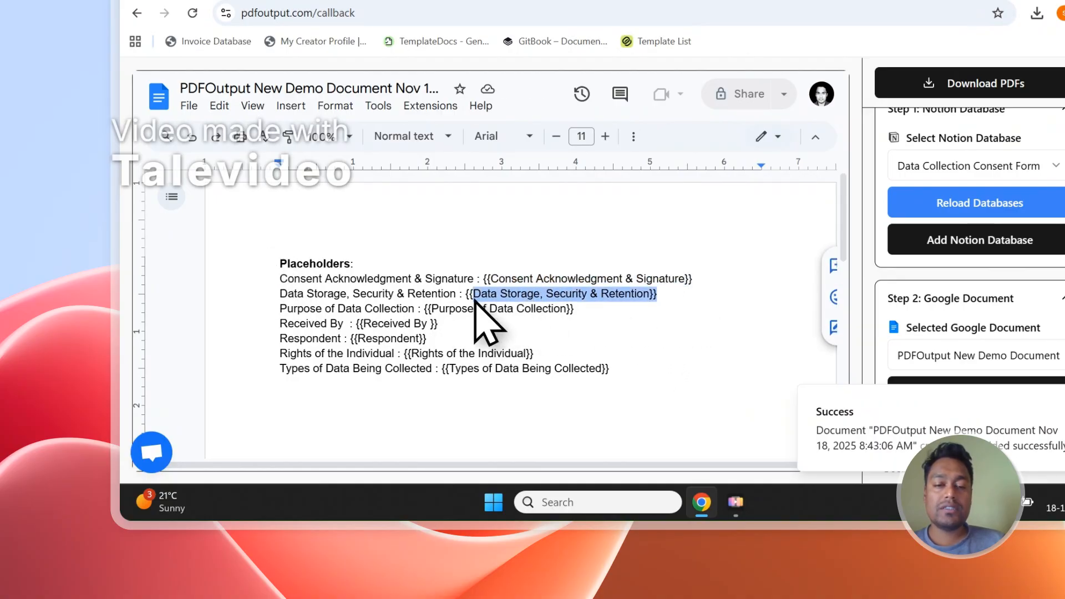
{"action": "left_click", "coordinate": [404, 119]}
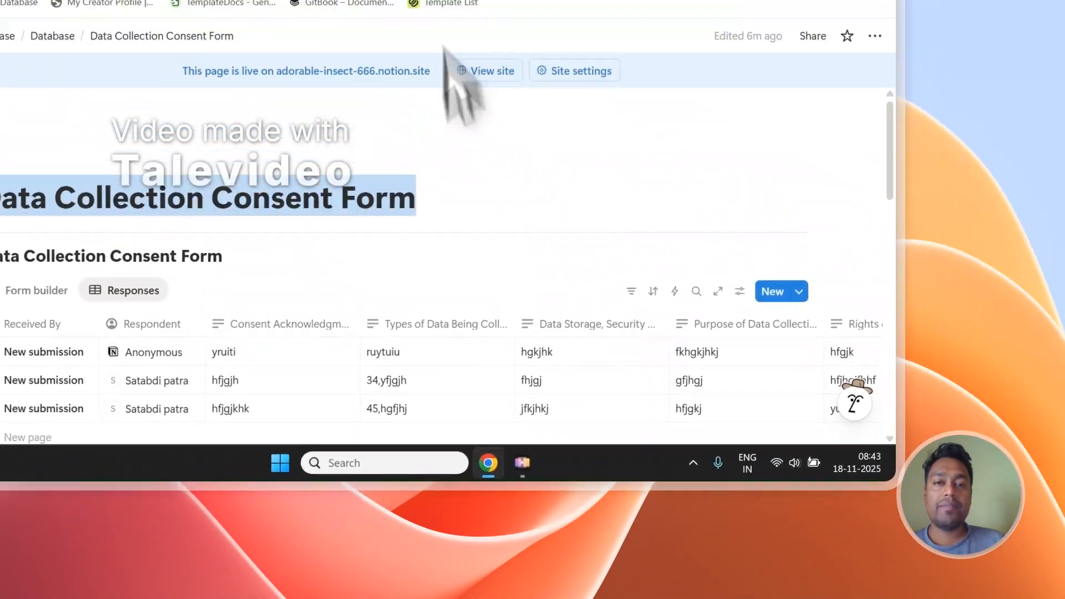
{"action": "left_click", "coordinate": [472, 109]}
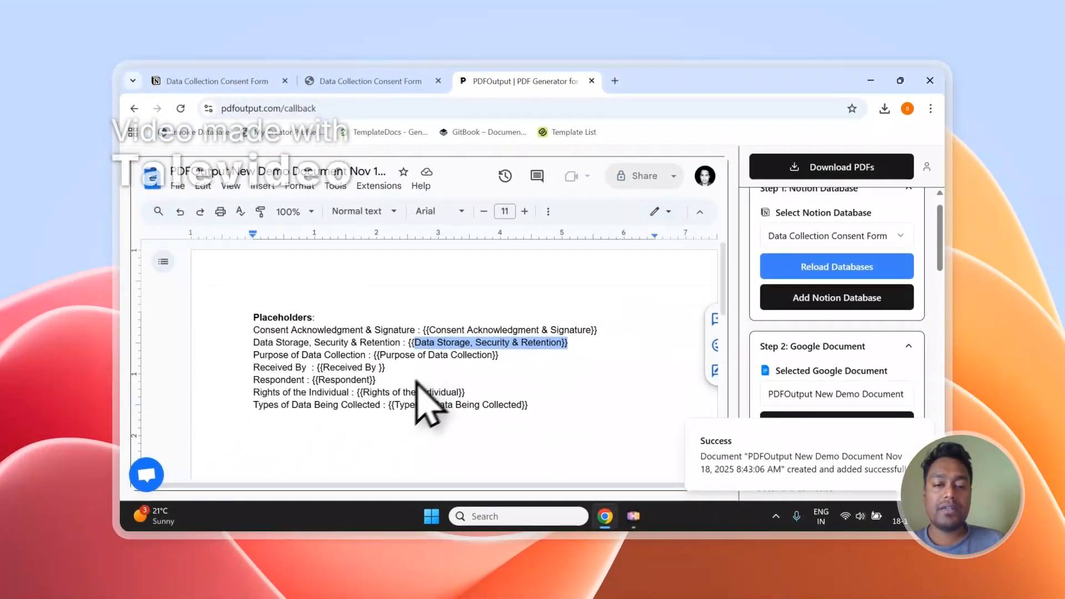
{"action": "scroll", "coordinate": [333, 472], "scroll_direction": "down", "scroll_amount": 2}
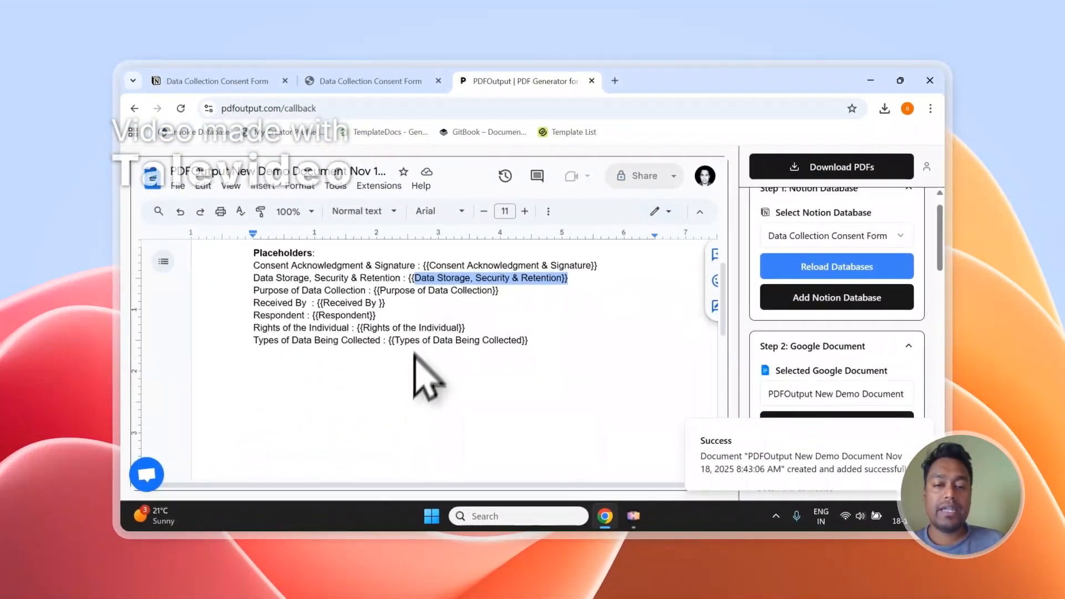
{"action": "left_click", "coordinate": [387, 81]}
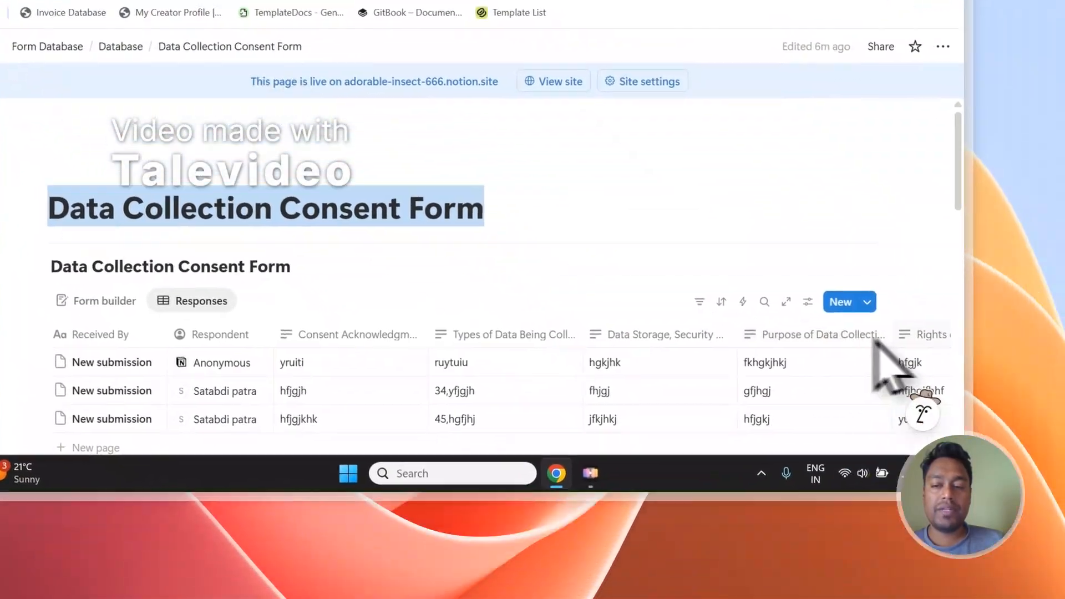
{"action": "scroll", "coordinate": [888, 361], "scroll_direction": "down", "scroll_amount": 1}
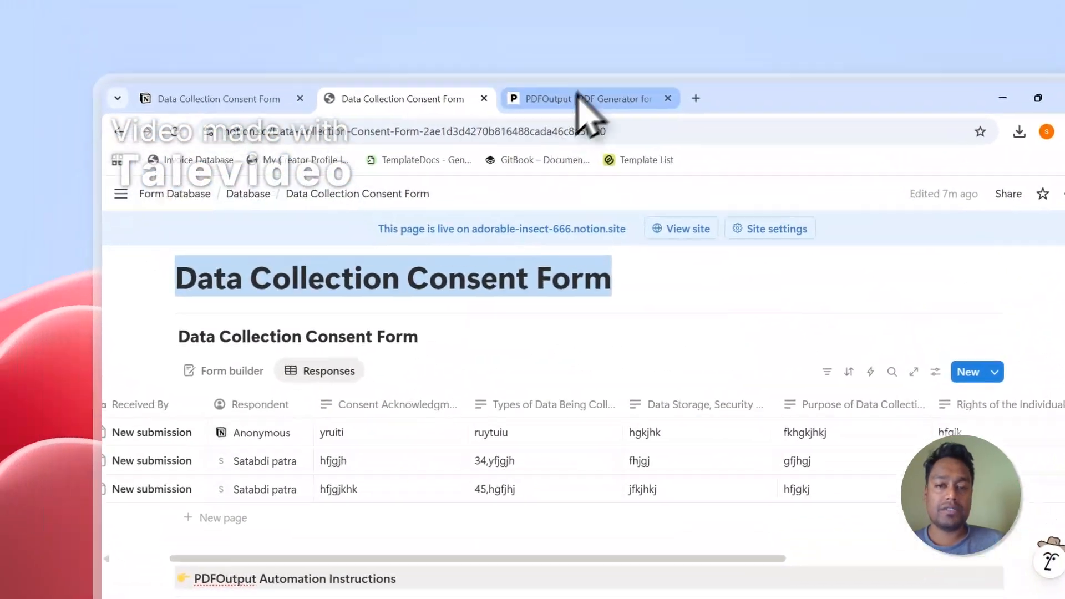
{"action": "left_click", "coordinate": [580, 100]}
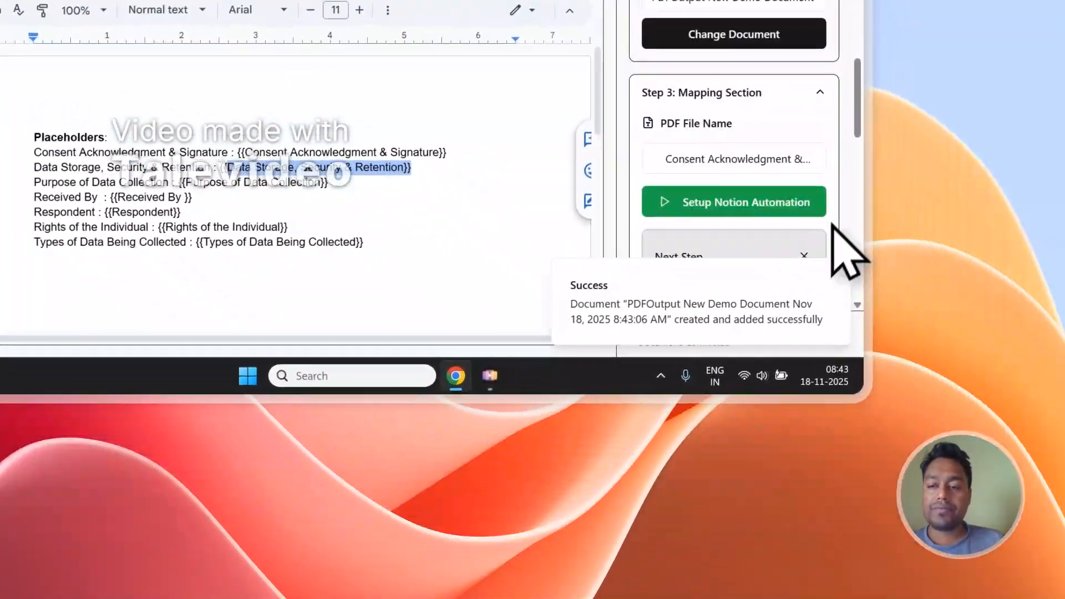
Step: Check the response columns in Notion and set the PDF file name to the Purpose of Data Collection property
{"action": "scroll", "coordinate": [833, 223], "scroll_direction": "down", "scroll_amount": 6}
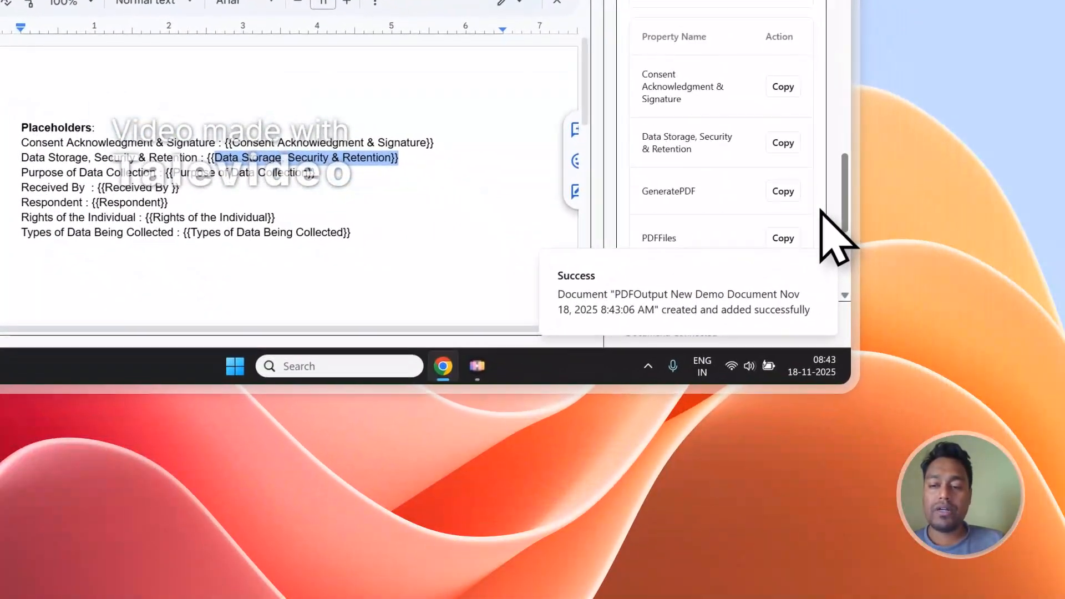
{"action": "left_click", "coordinate": [832, 272]}
{"action": "scroll", "coordinate": [773, 192], "scroll_direction": "up", "scroll_amount": 5}
{"action": "scroll", "coordinate": [774, 200], "scroll_direction": "up", "scroll_amount": 3}
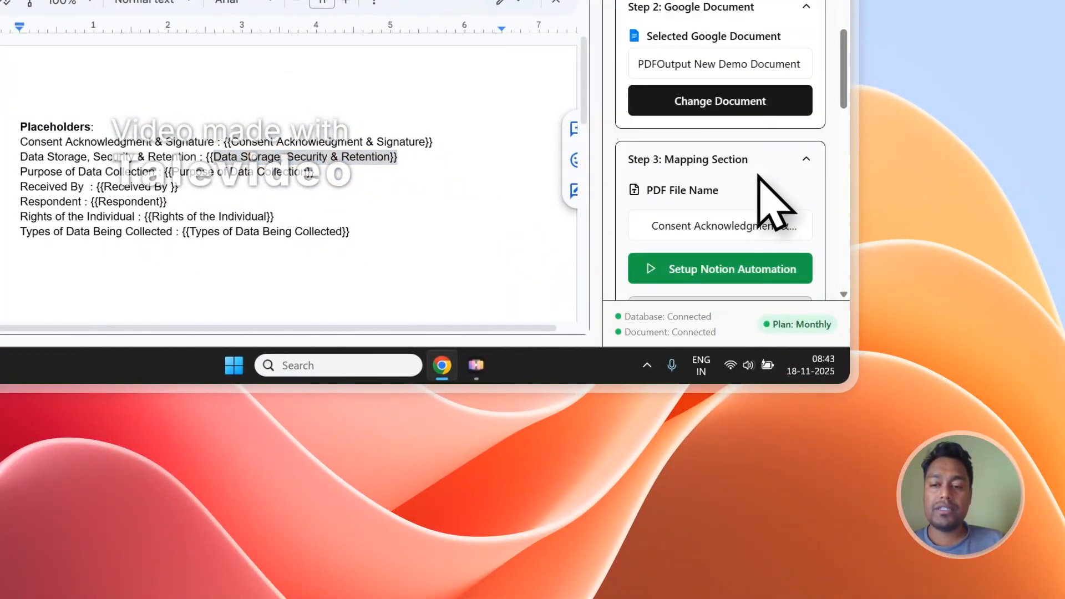
{"action": "scroll", "coordinate": [774, 199], "scroll_direction": "down", "scroll_amount": 2}
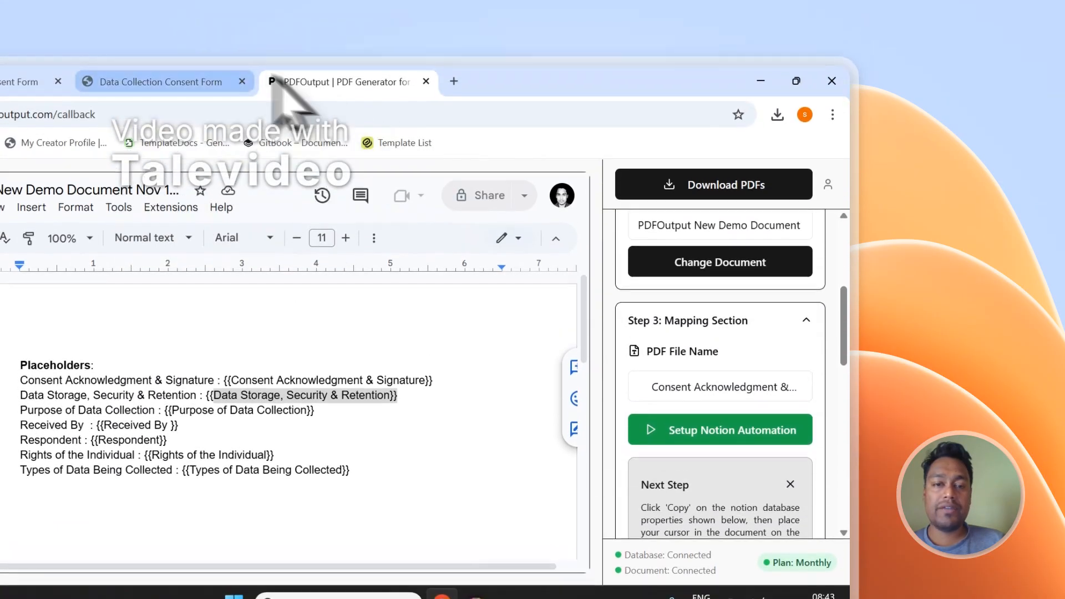
{"action": "left_click", "coordinate": [244, 83]}
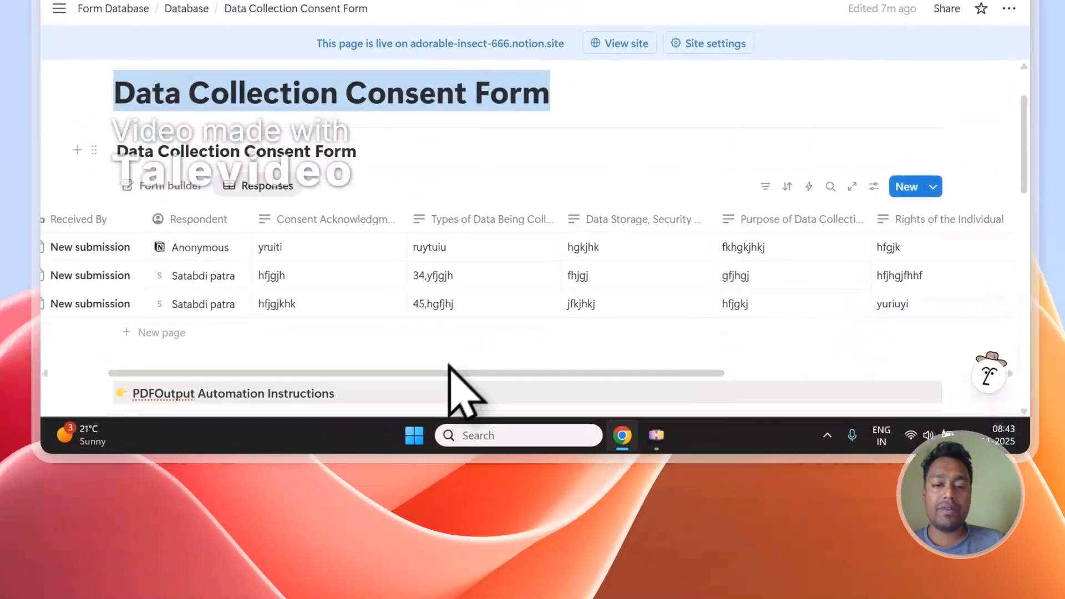
{"action": "left_click_drag", "start_coordinate": [448, 364], "coordinate": [242, 370]}
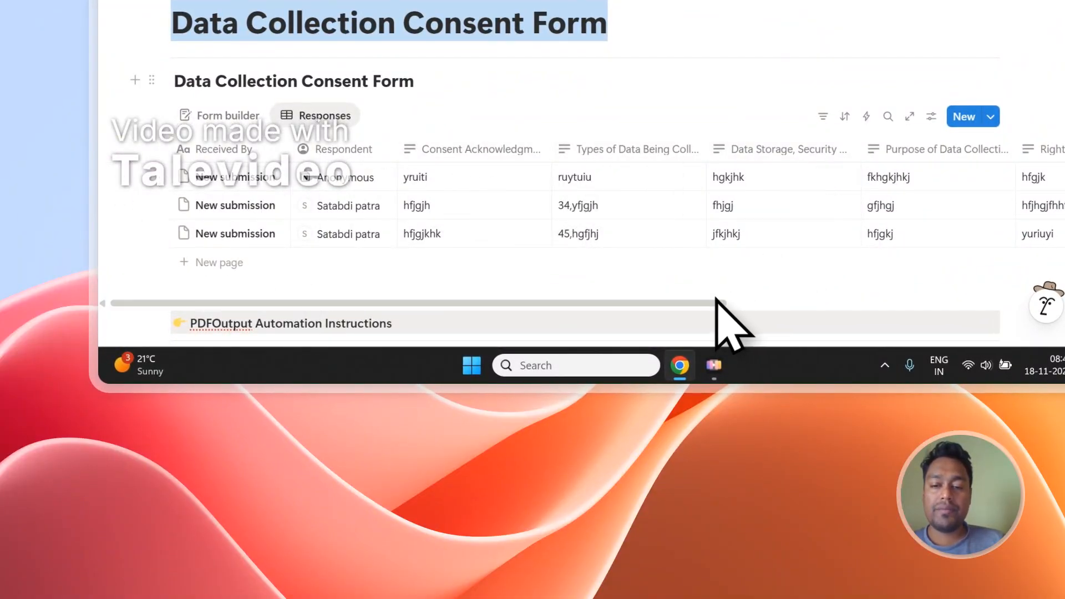
{"action": "left_click_drag", "start_coordinate": [718, 301], "coordinate": [808, 274]}
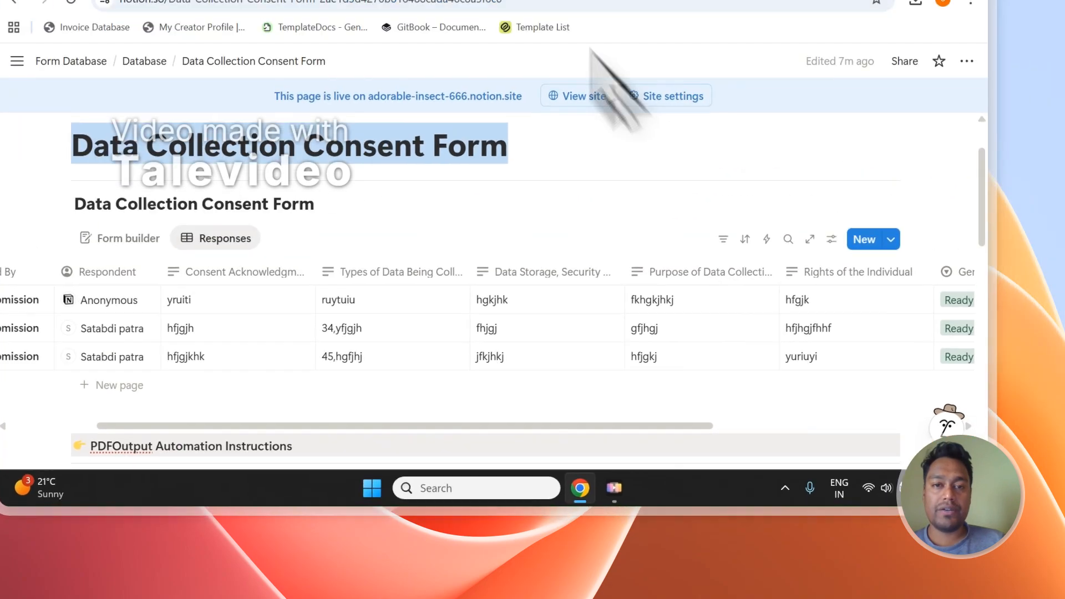
{"action": "left_click", "coordinate": [371, 118]}
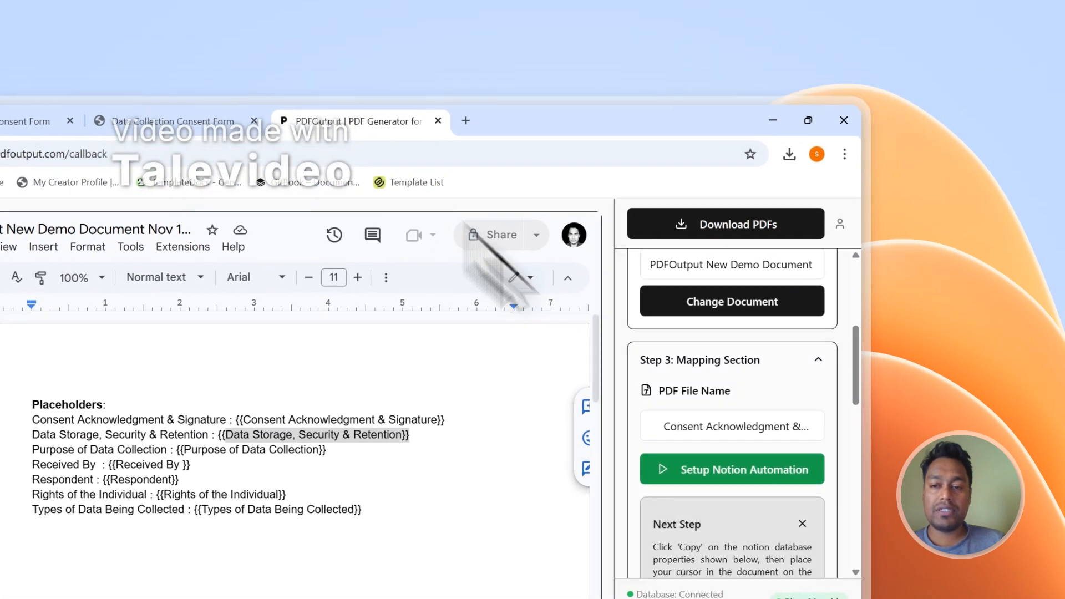
{"action": "left_click", "coordinate": [683, 443]}
{"action": "scroll", "coordinate": [696, 411], "scroll_direction": "down", "scroll_amount": 1}
{"action": "left_click", "coordinate": [690, 345]}
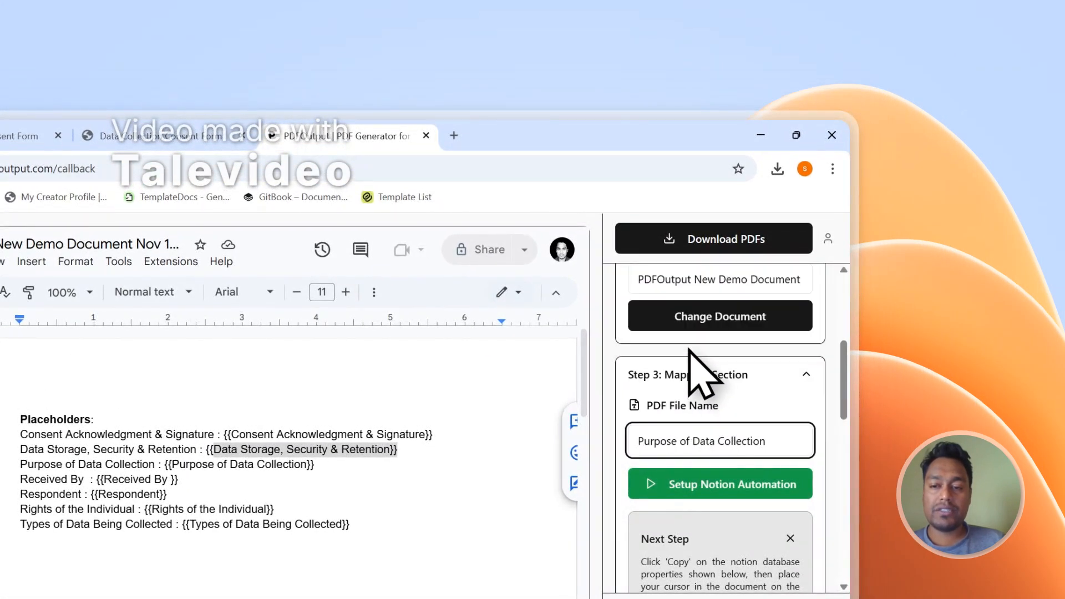
Step: Examine the Purpose of Data Collection, GeneratePDF and PDFFiles columns in the Notion responses table
{"action": "left_click", "coordinate": [233, 137]}
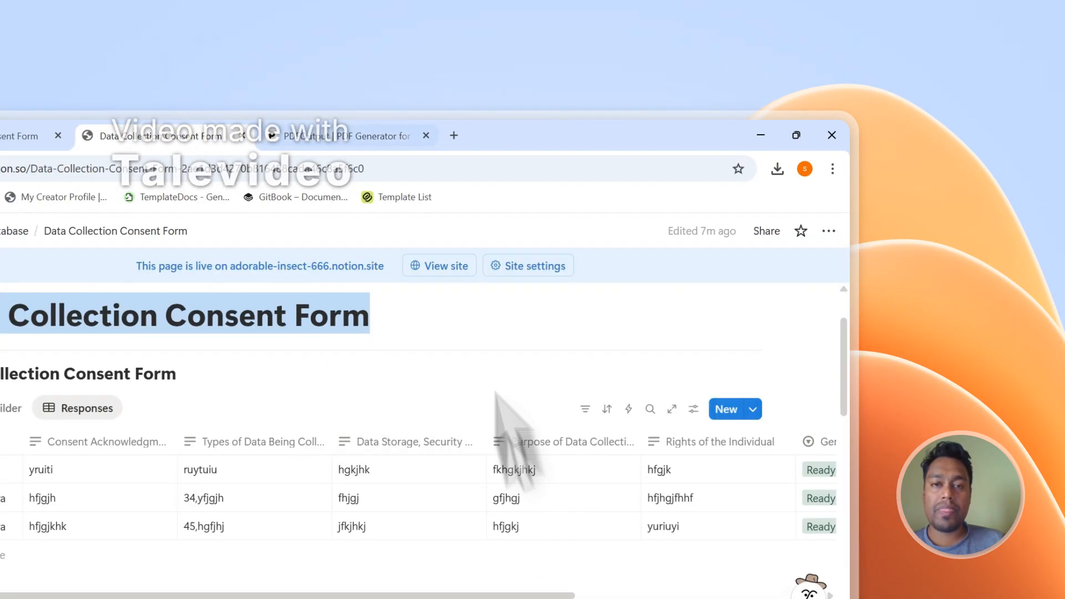
{"action": "left_click", "coordinate": [363, 126]}
{"action": "left_click", "coordinate": [208, 134]}
{"action": "left_click_drag", "start_coordinate": [488, 362], "coordinate": [671, 312]}
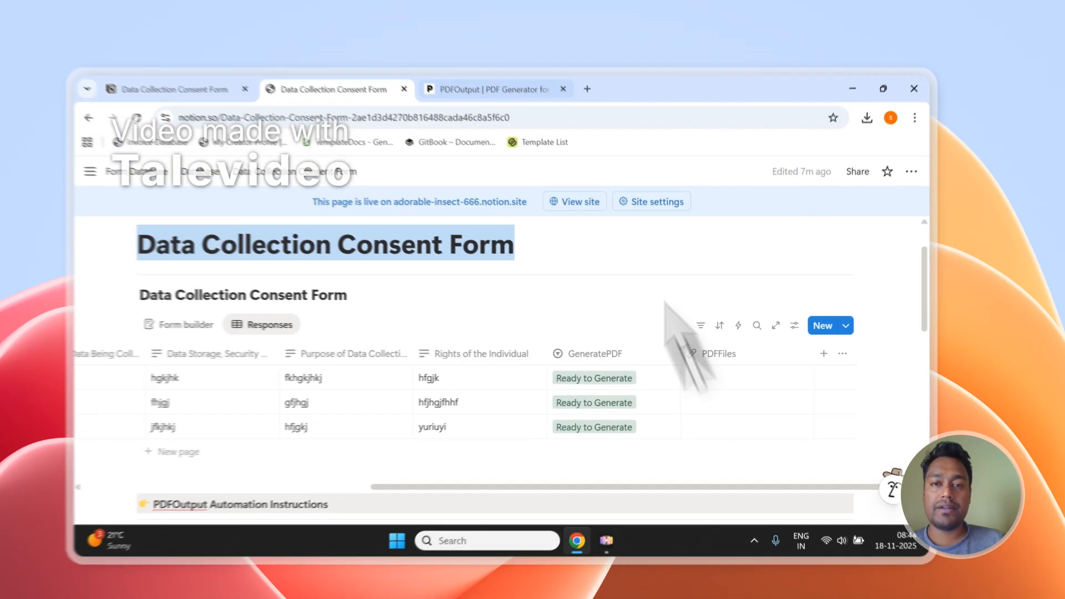
Step: Copy the Received By property's placeholder in PDFOutput and paste it below the placeholder list in the demo document
{"action": "left_click", "coordinate": [525, 81]}
{"action": "scroll", "coordinate": [880, 280], "scroll_direction": "down", "scroll_amount": 5}
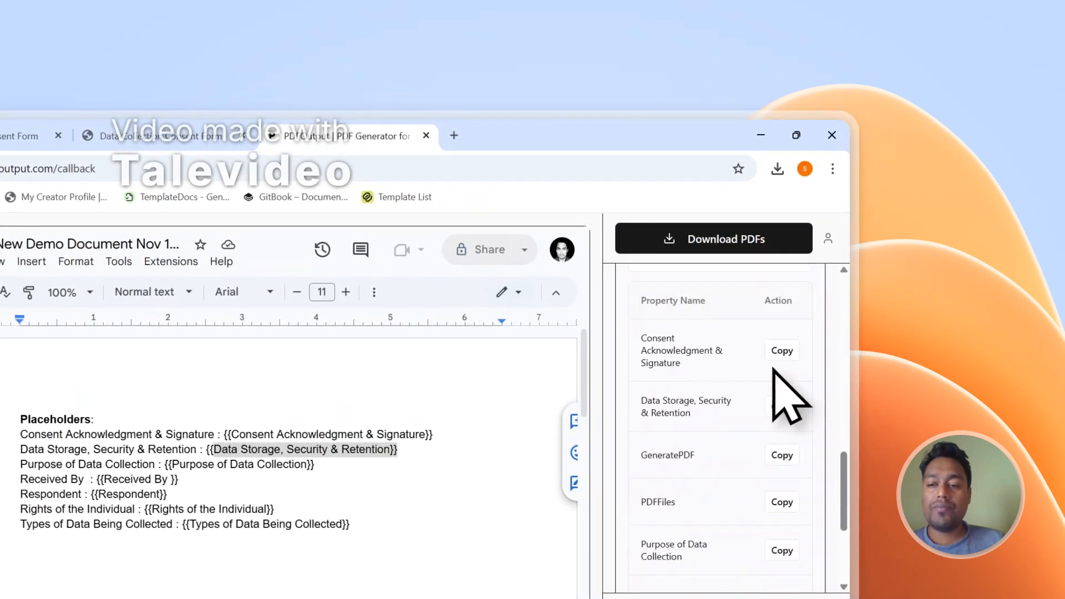
{"action": "scroll", "coordinate": [693, 500], "scroll_direction": "down", "scroll_amount": 3}
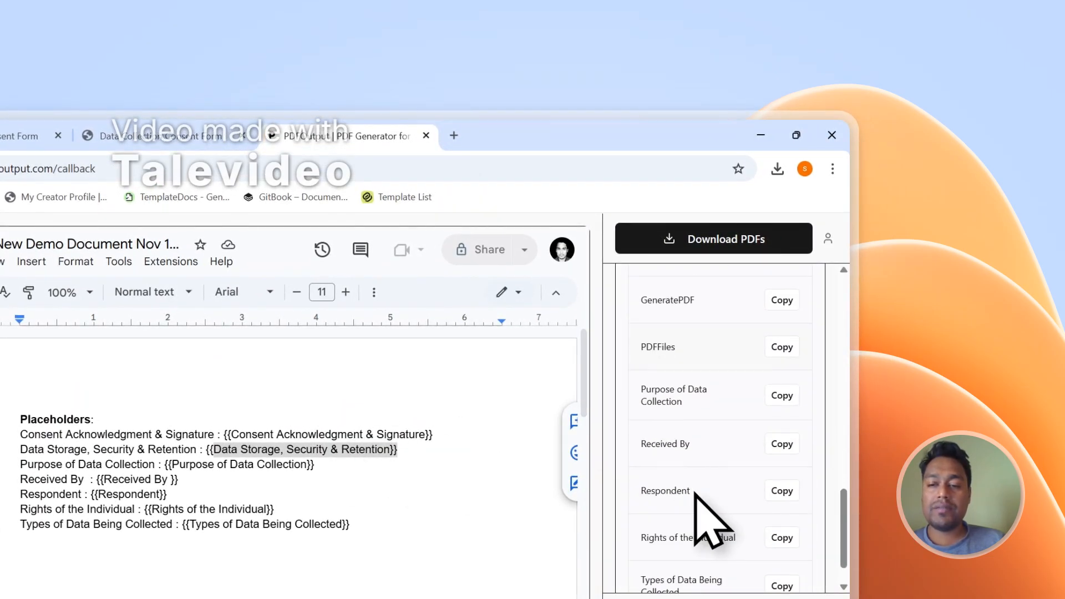
{"action": "left_click", "coordinate": [792, 453]}
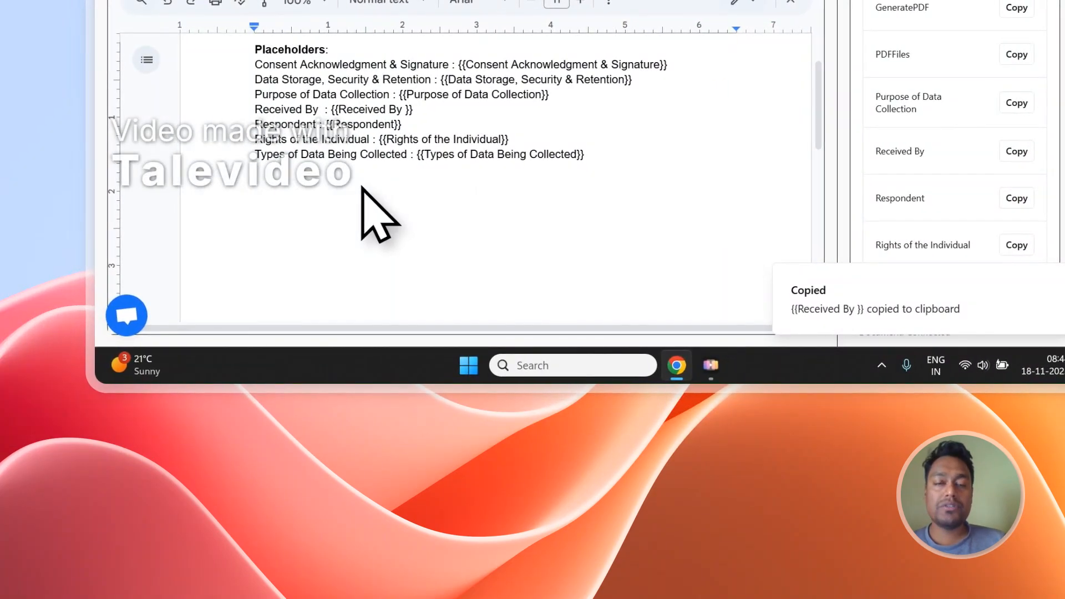
{"action": "left_click", "coordinate": [362, 188]}
{"action": "key", "text": "ctrl+v"}
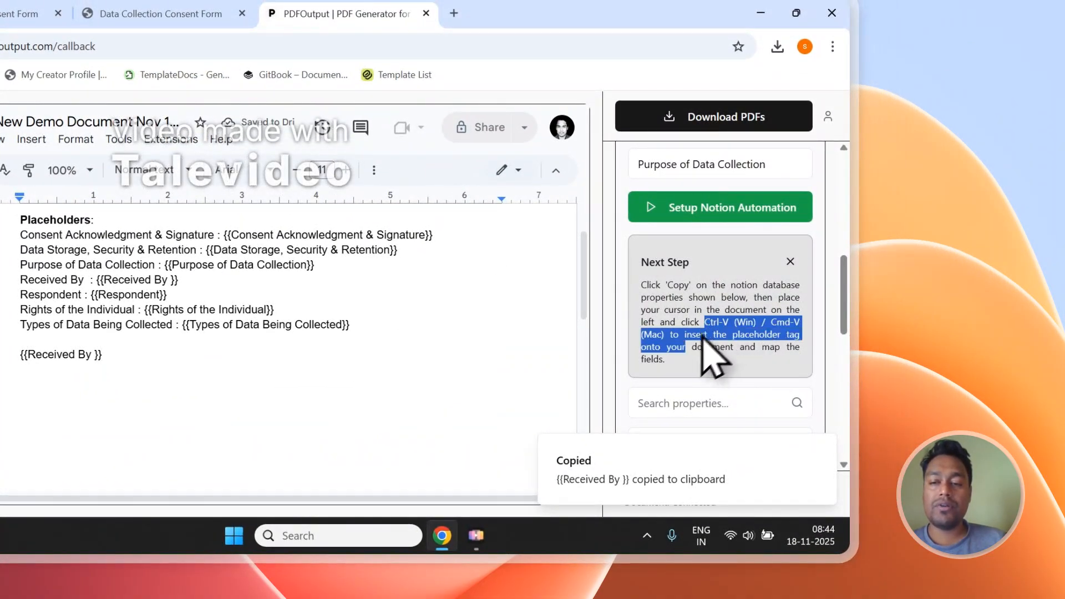
Step: Examine the instructions for inserting placeholders and the copyable Notion properties in the mapping section
{"action": "left_click_drag", "start_coordinate": [703, 336], "coordinate": [674, 345]}
{"action": "scroll", "coordinate": [311, 322], "scroll_direction": "down", "scroll_amount": 2}
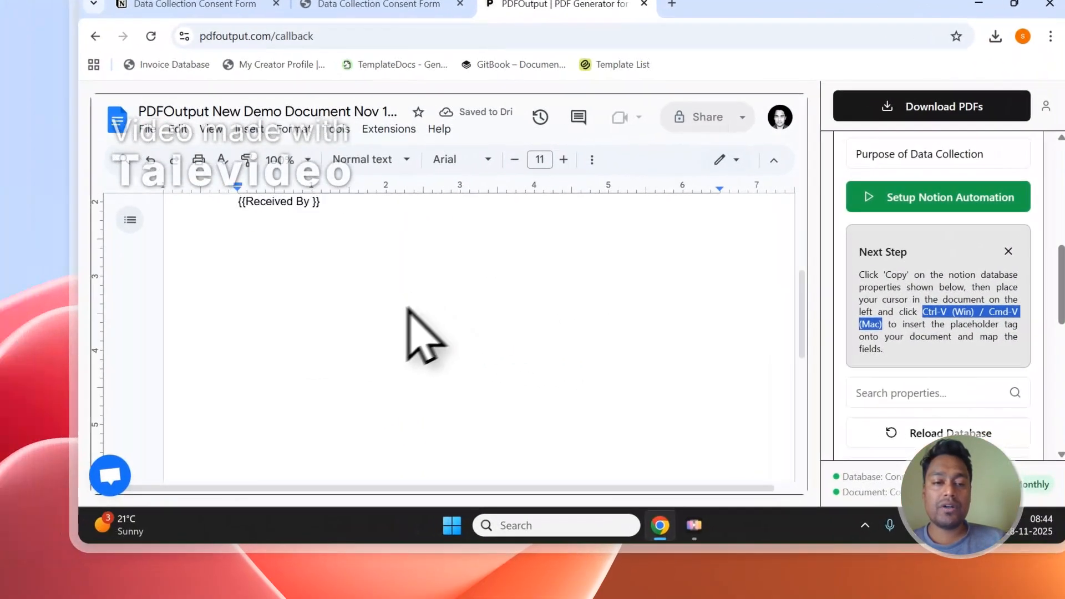
{"action": "left_click", "coordinate": [181, 324]}
{"action": "scroll", "coordinate": [177, 327], "scroll_direction": "down", "scroll_amount": 1}
{"action": "scroll", "coordinate": [1010, 333], "scroll_direction": "down", "scroll_amount": 8}
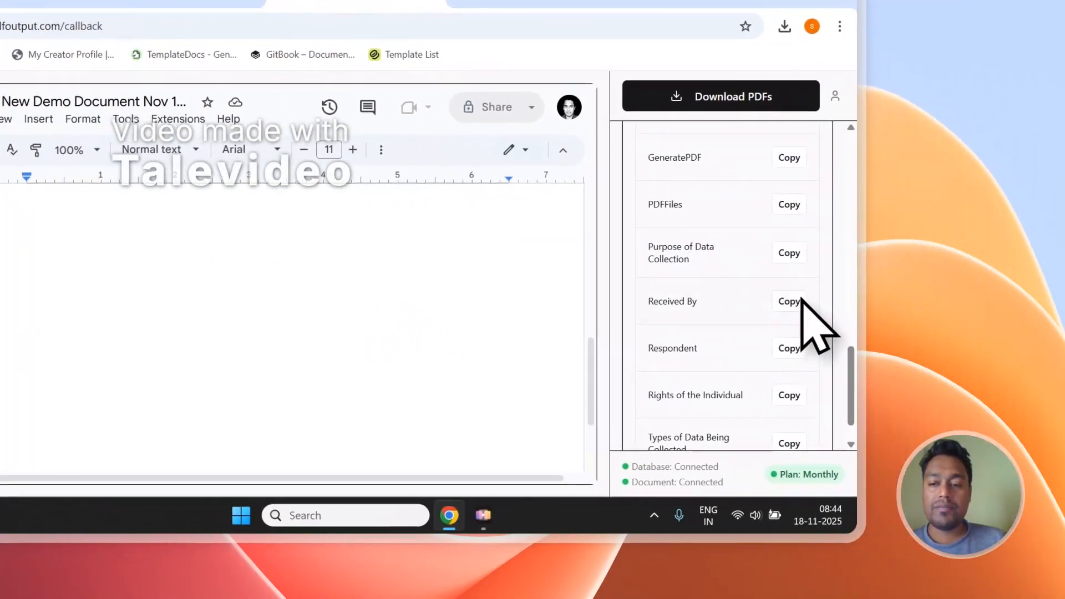
Step: Add the Rights of the Individual placeholder to the demo document, and delete it together with the Received By trial placeholder below the list
{"action": "left_click", "coordinate": [779, 395]}
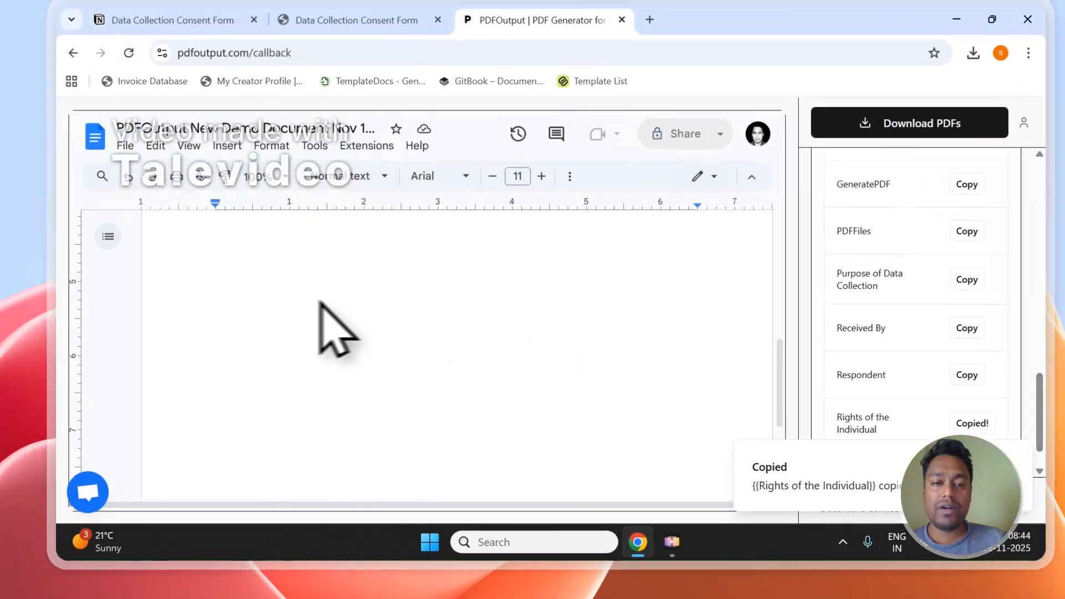
{"action": "left_click", "coordinate": [323, 328]}
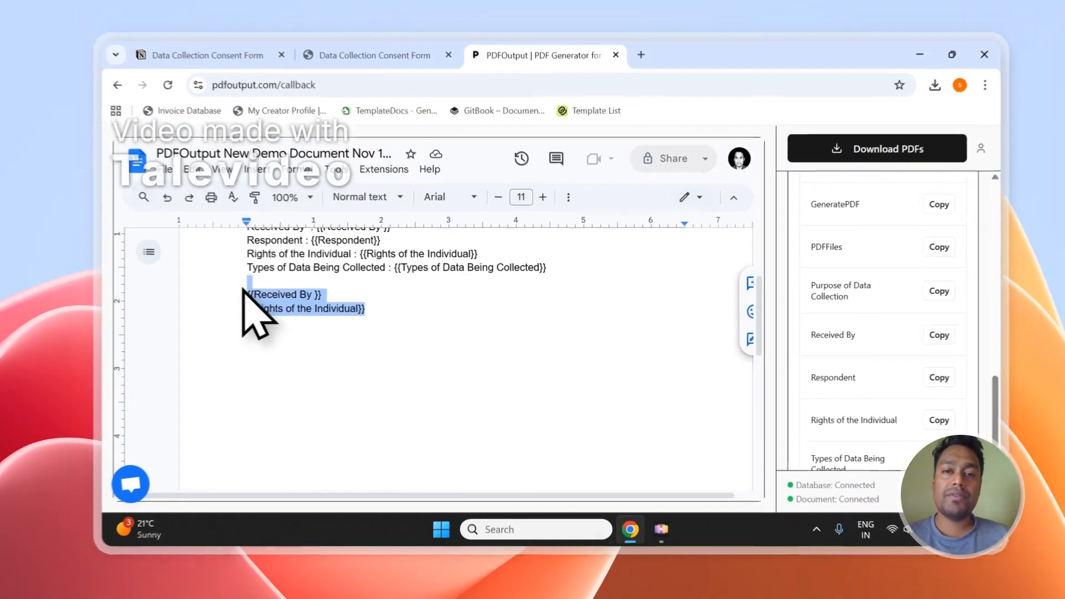
{"action": "key", "text": "BackSpace"}
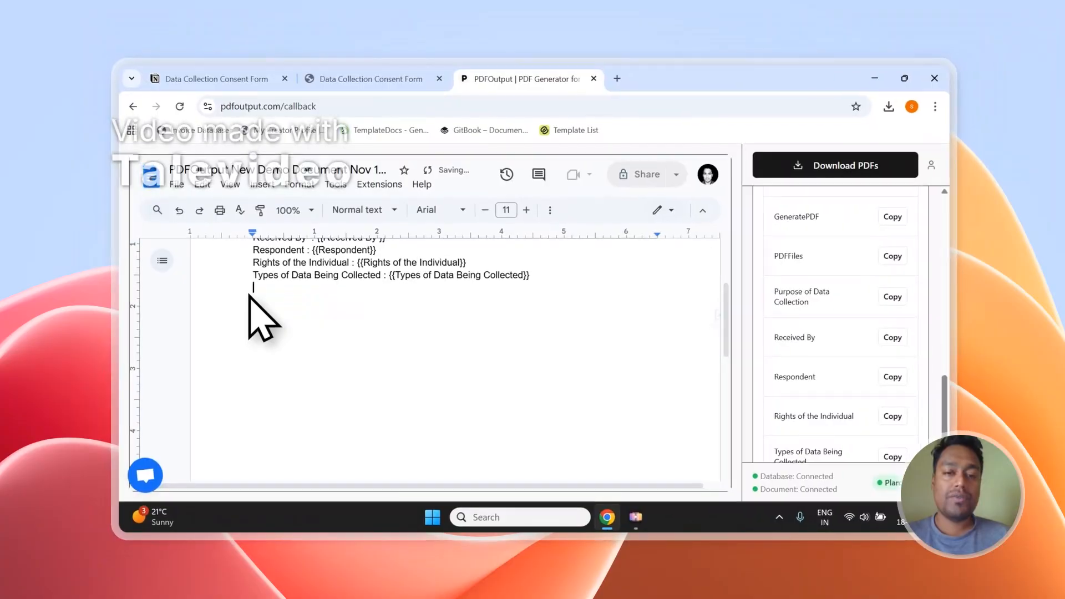
{"action": "scroll", "coordinate": [264, 319], "scroll_direction": "up", "scroll_amount": 3}
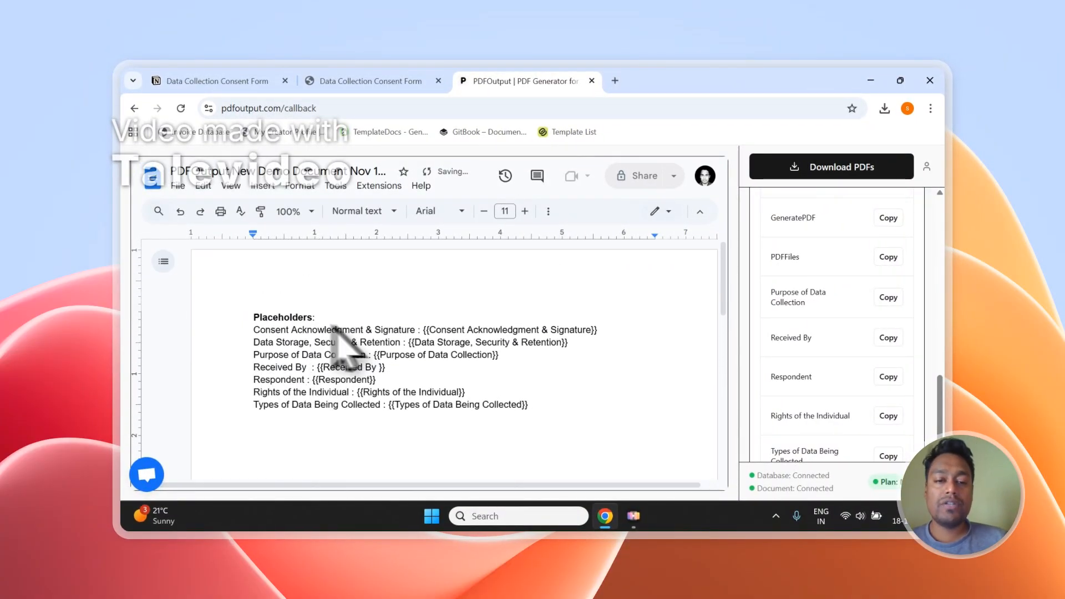
{"action": "scroll", "coordinate": [457, 339], "scroll_direction": "down", "scroll_amount": 2}
{"action": "scroll", "coordinate": [838, 330], "scroll_direction": "up", "scroll_amount": 10}
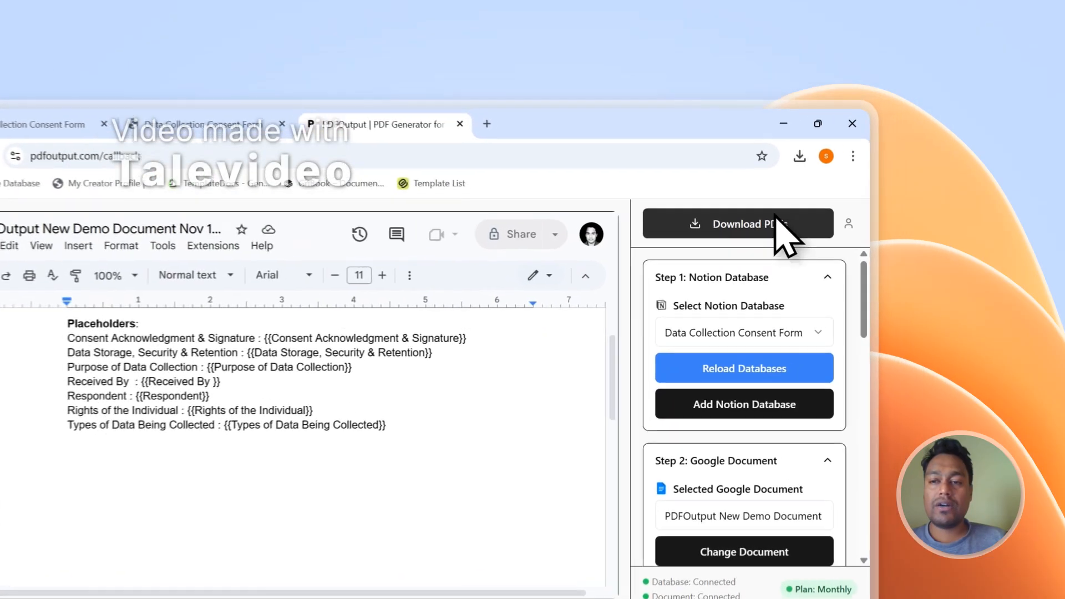
Step: Generate the response PDFs in PDFOutput and watch the GeneratePDF and PDFFiles columns in the Notion responses table
{"action": "left_click", "coordinate": [882, 167]}
{"action": "left_click", "coordinate": [371, 81]}
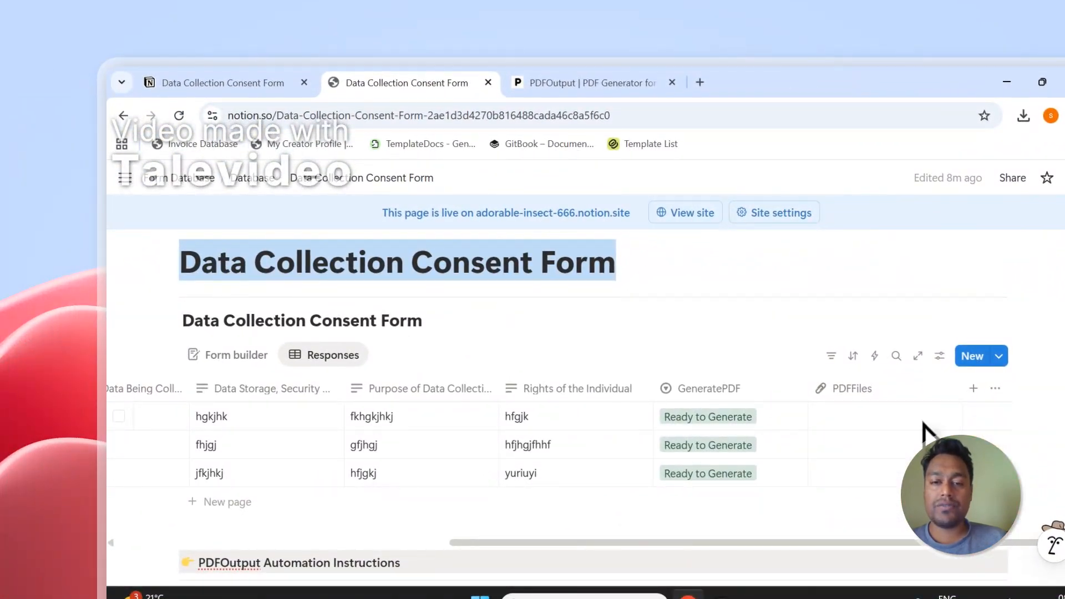
{"action": "left_click", "coordinate": [687, 279]}
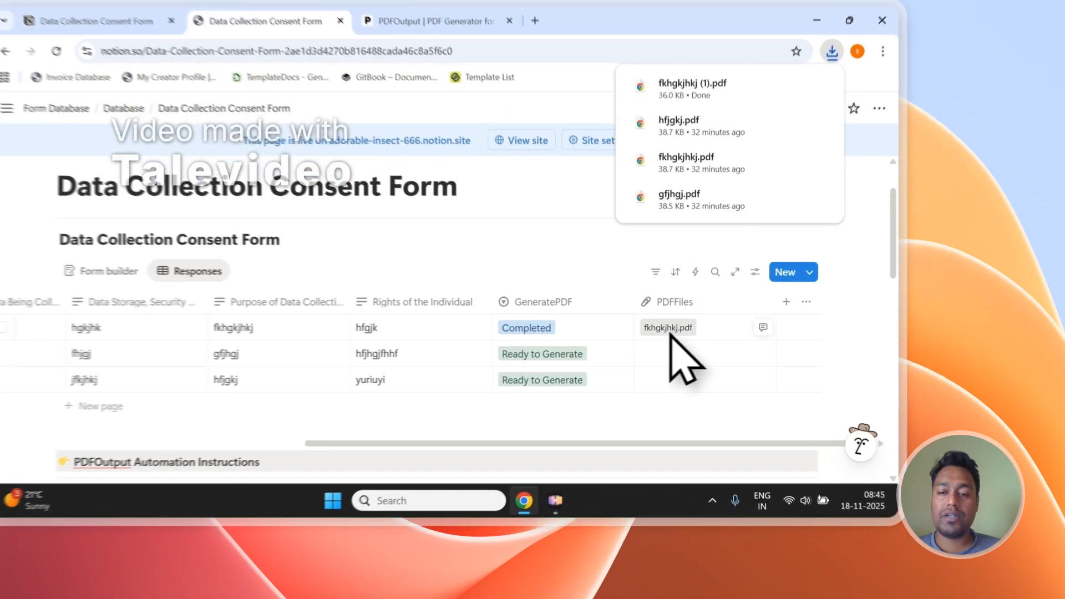
Step: Open fkhgkjhkj.pdf from the PDFFiles column and examine the values filled in for the placeholders
{"action": "left_click", "coordinate": [748, 360]}
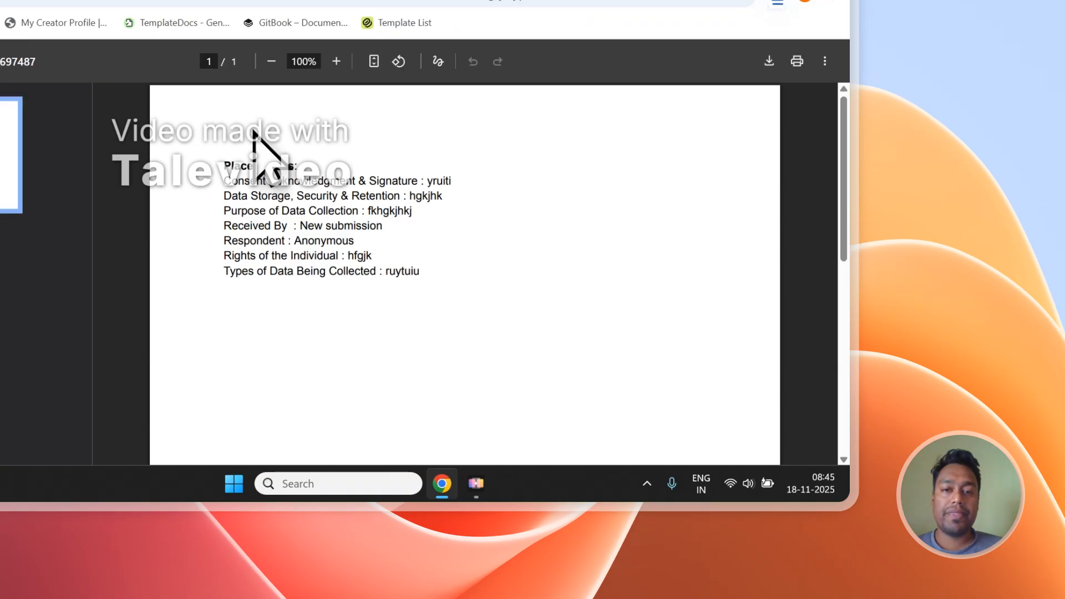
{"action": "left_click_drag", "start_coordinate": [417, 272], "coordinate": [220, 188]}
{"action": "left_click", "coordinate": [249, 188]}
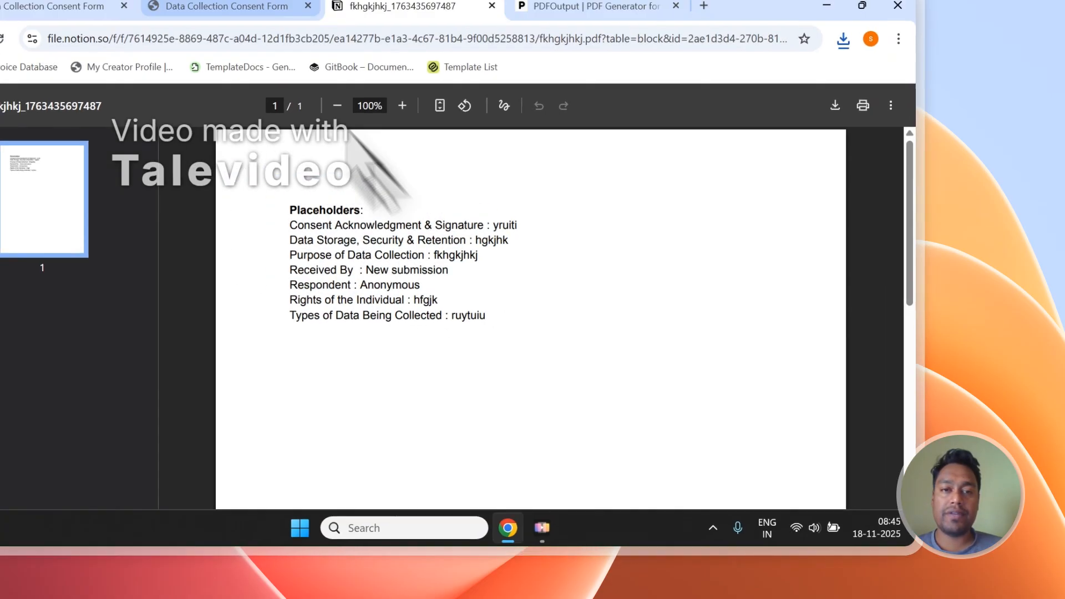
Step: Open gfjhgj.pdf from the second Notion response and compare its filled-in values with the first PDF
{"action": "left_click", "coordinate": [374, 114]}
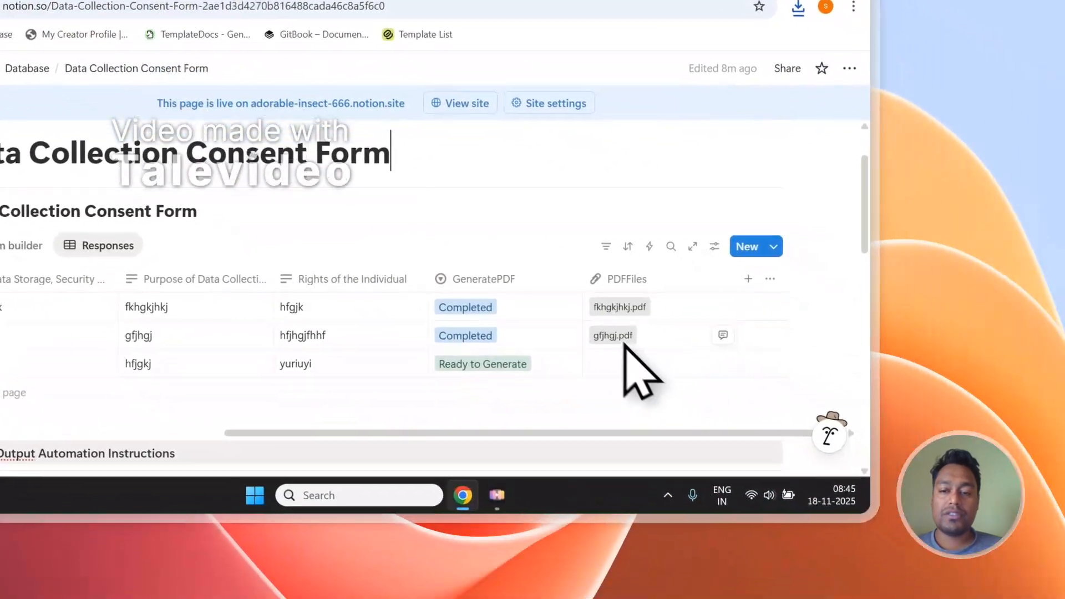
{"action": "left_click", "coordinate": [624, 343]}
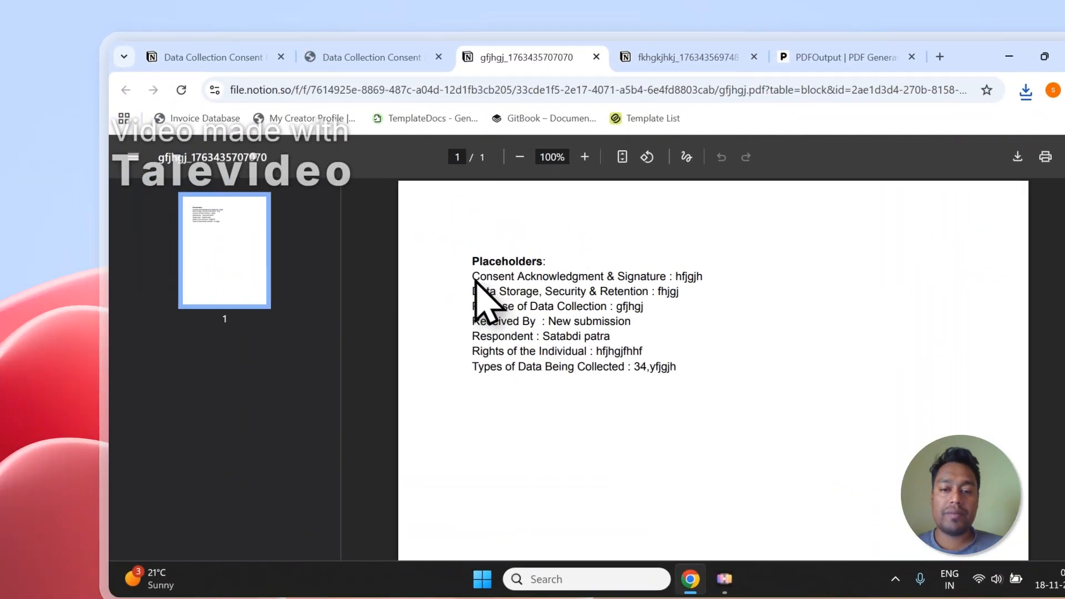
{"action": "left_click_drag", "start_coordinate": [224, 178], "coordinate": [383, 268]}
{"action": "left_click", "coordinate": [655, 68]}
{"action": "left_click", "coordinate": [555, 68]}
{"action": "left_click", "coordinate": [655, 68]}
{"action": "left_click", "coordinate": [555, 68]}
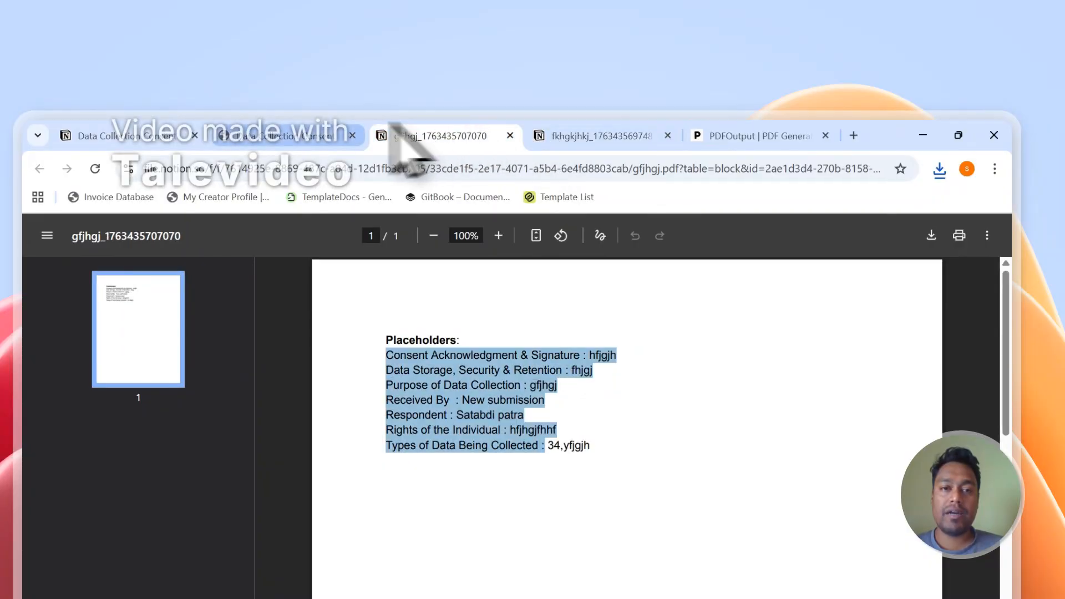
Step: Open hfjgkj.pdf from the third Notion response, compare it with the other generated PDFs, and close the PDF tabs
{"action": "left_click", "coordinate": [325, 135]}
{"action": "left_click", "coordinate": [750, 523]}
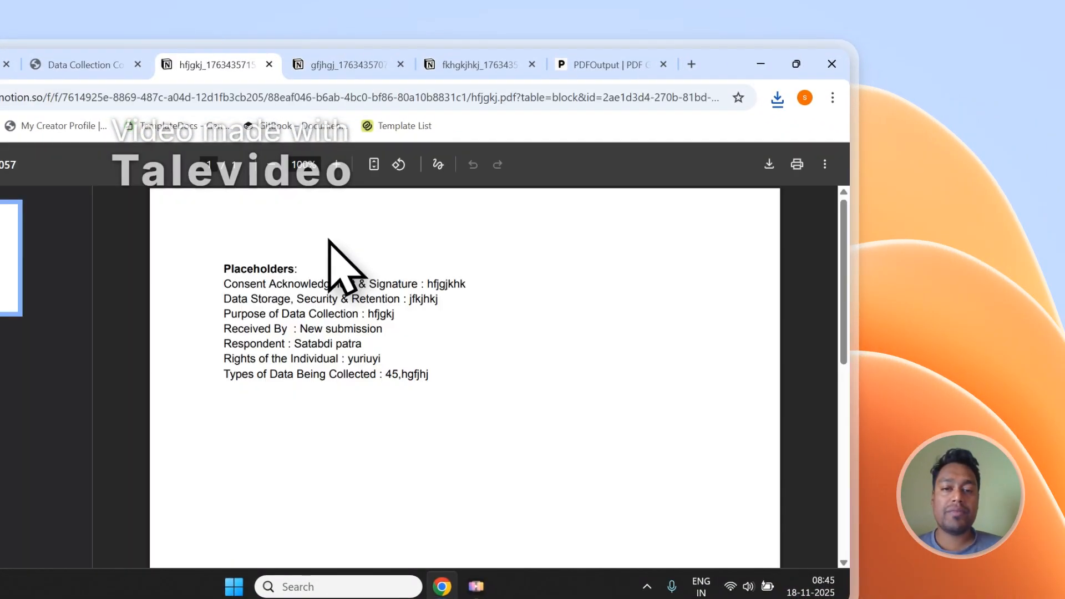
{"action": "left_click", "coordinate": [344, 64]}
{"action": "left_click", "coordinate": [474, 64]}
{"action": "left_click", "coordinate": [344, 64]}
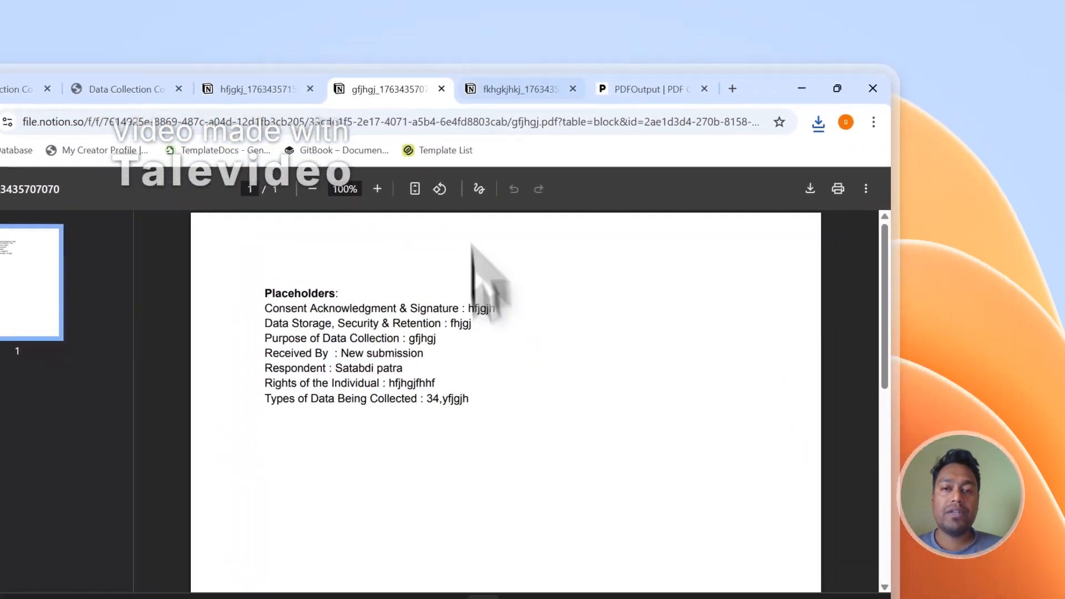
{"action": "left_click", "coordinate": [627, 136]}
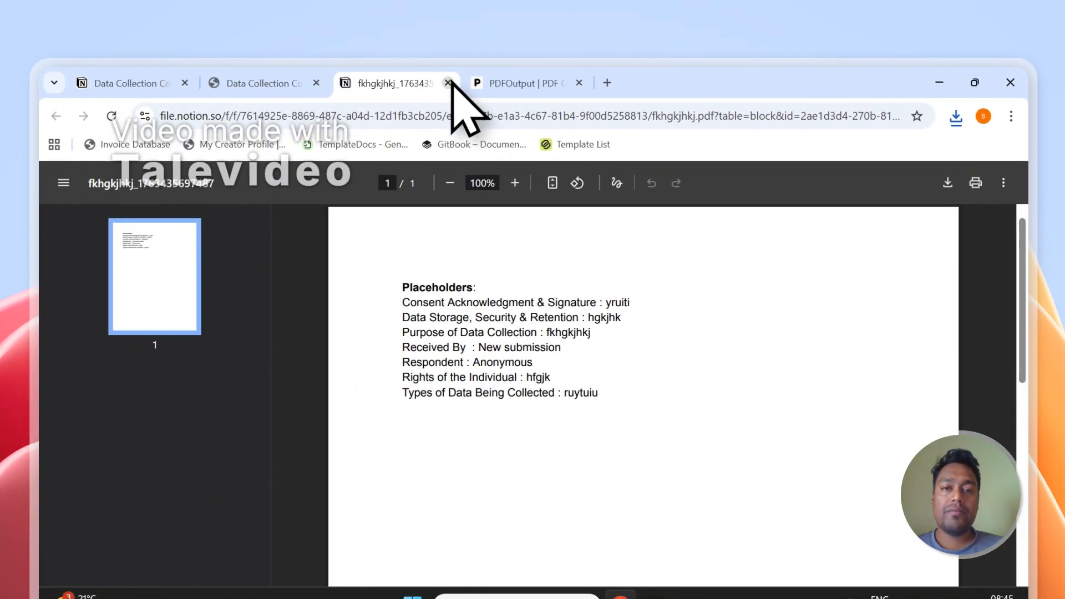
{"action": "left_click", "coordinate": [449, 83]}
Step: Set up the Notion automation in PDFOutput's mapping section, with a check of the Notion responses table
{"action": "scroll", "coordinate": [999, 461], "scroll_direction": "down", "scroll_amount": 4}
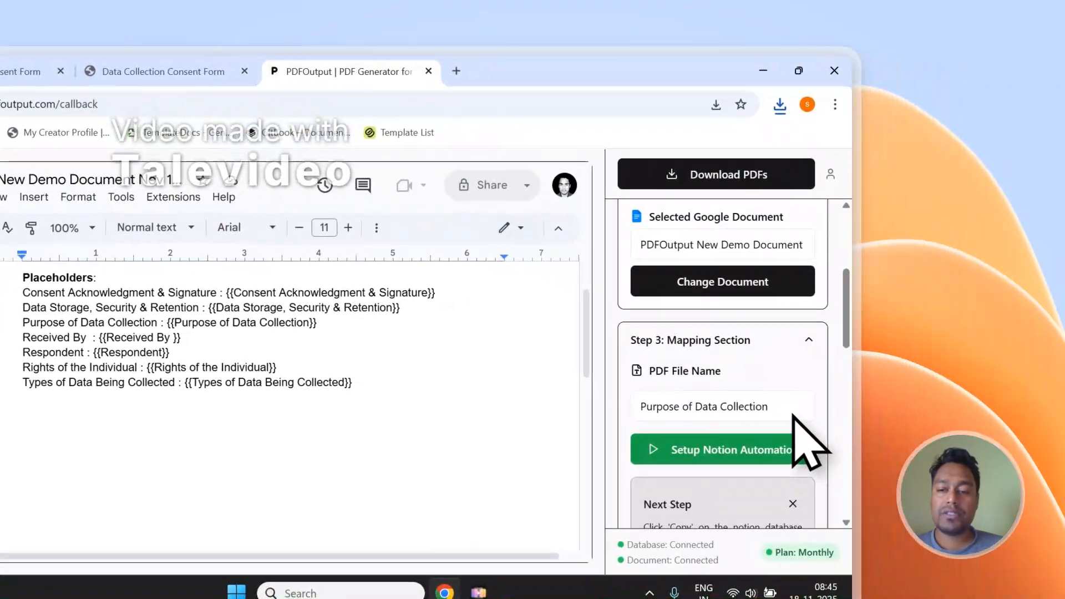
{"action": "left_click", "coordinate": [727, 458]}
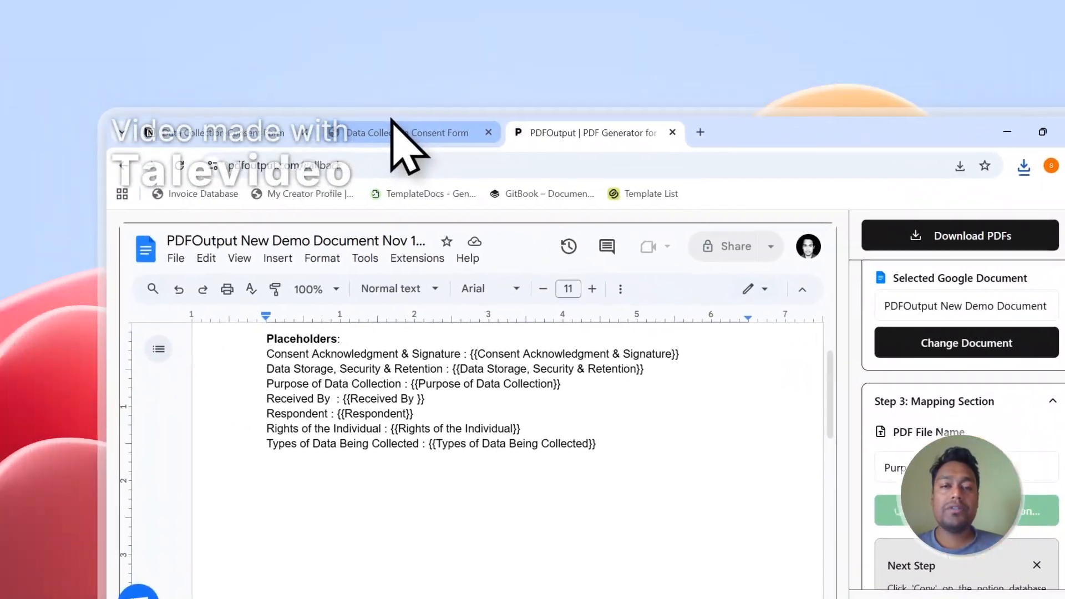
{"action": "left_click", "coordinate": [161, 70]}
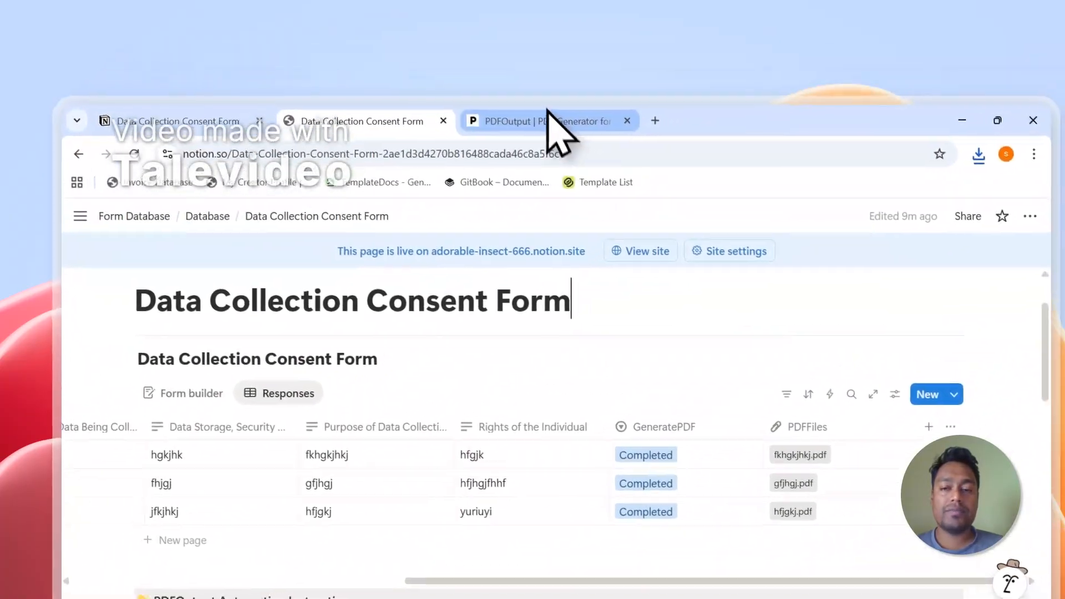
{"action": "left_click", "coordinate": [588, 105]}
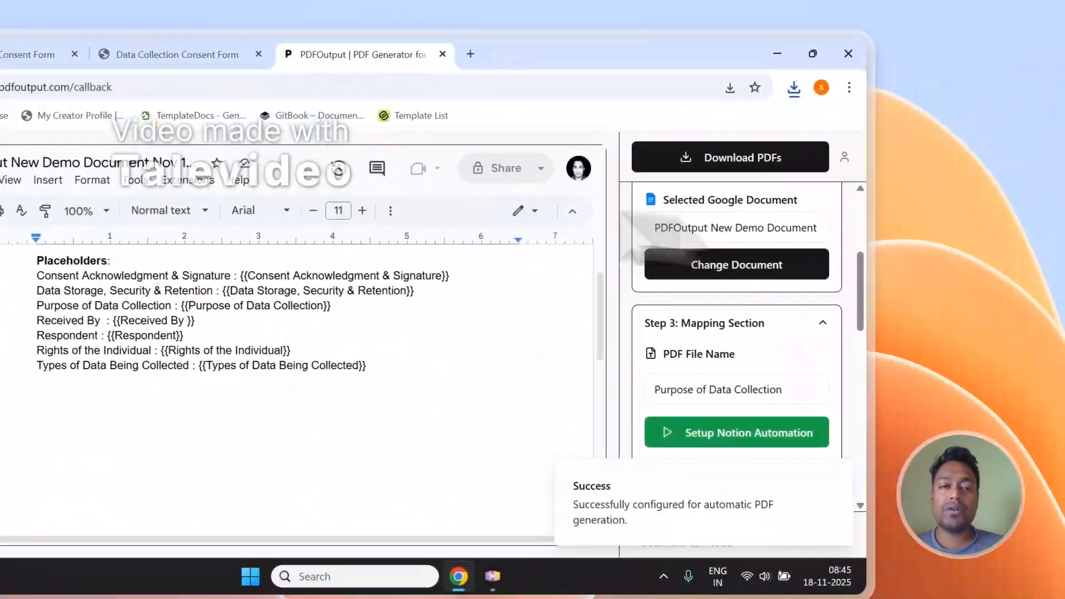
{"action": "scroll", "coordinate": [820, 301], "scroll_direction": "up", "scroll_amount": 3}
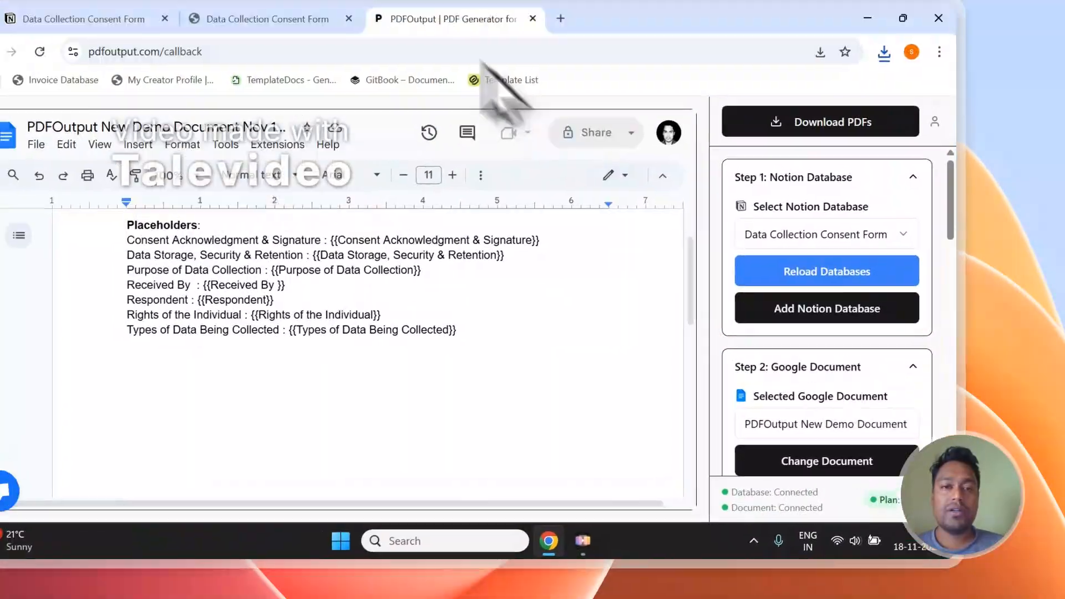
Step: Check the public consent form, and add a new row with GeneratePDF set to Ready to Generate in the Notion responses table
{"action": "left_click", "coordinate": [163, 77]}
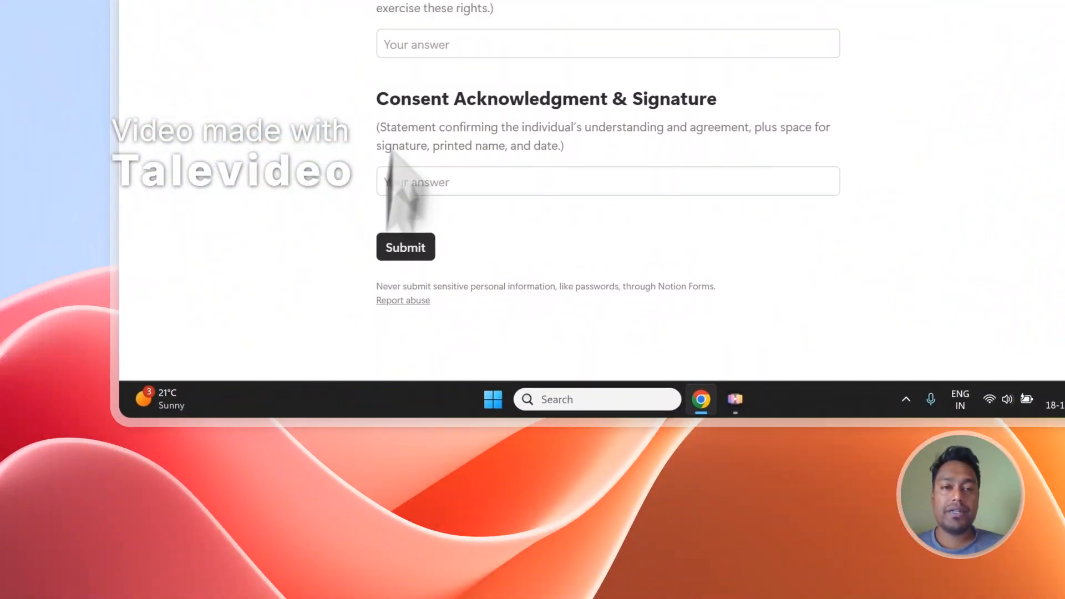
{"action": "left_click", "coordinate": [369, 40]}
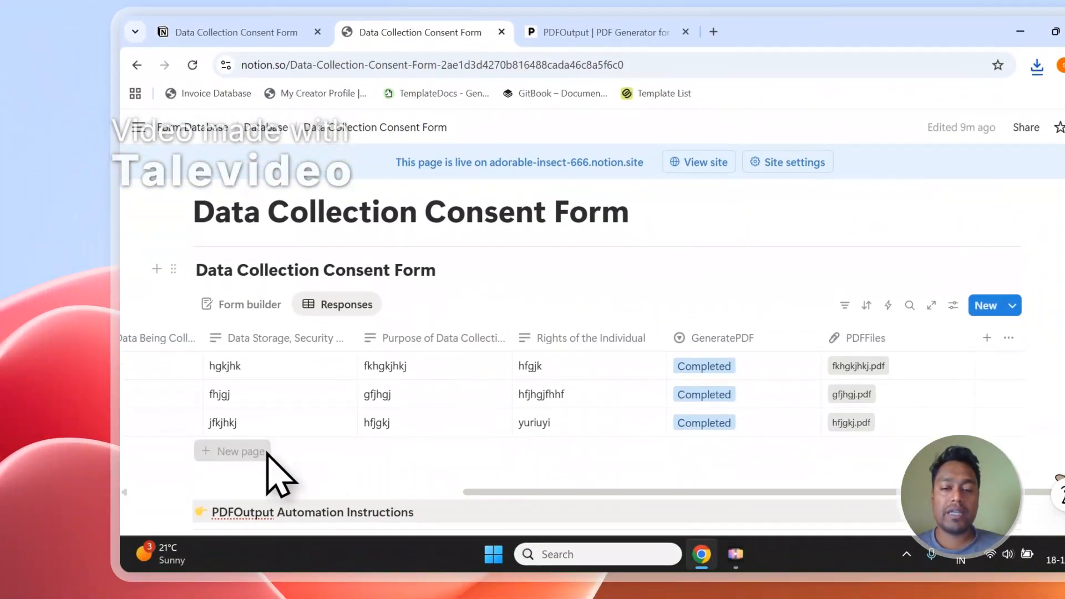
{"action": "left_click", "coordinate": [261, 477]}
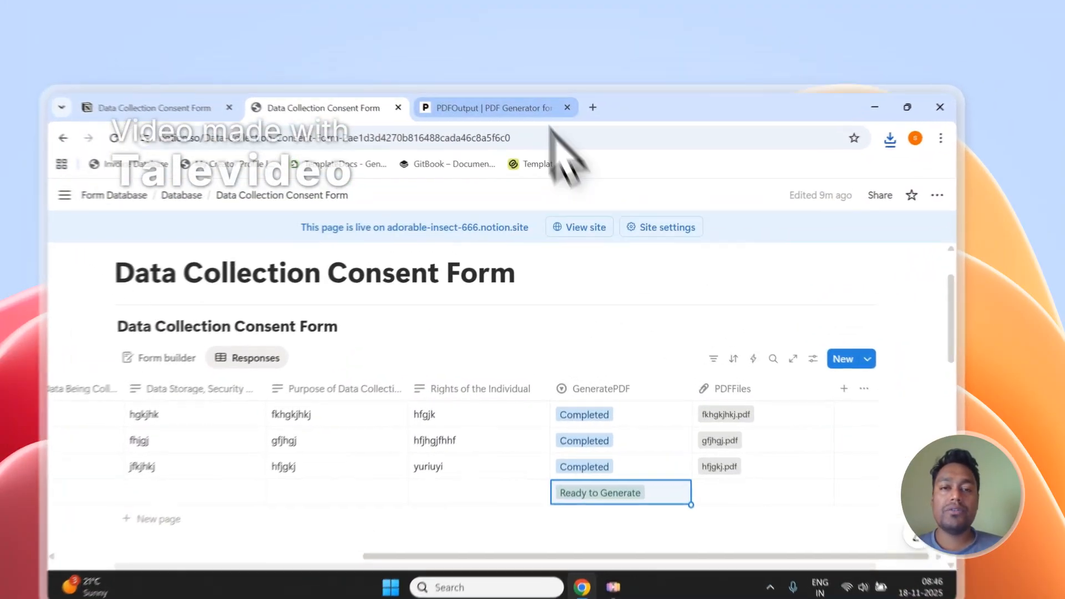
Step: Compare the new Notion response row with the PDFOutput placeholder document, and view and close the support chat
{"action": "left_click", "coordinate": [526, 80]}
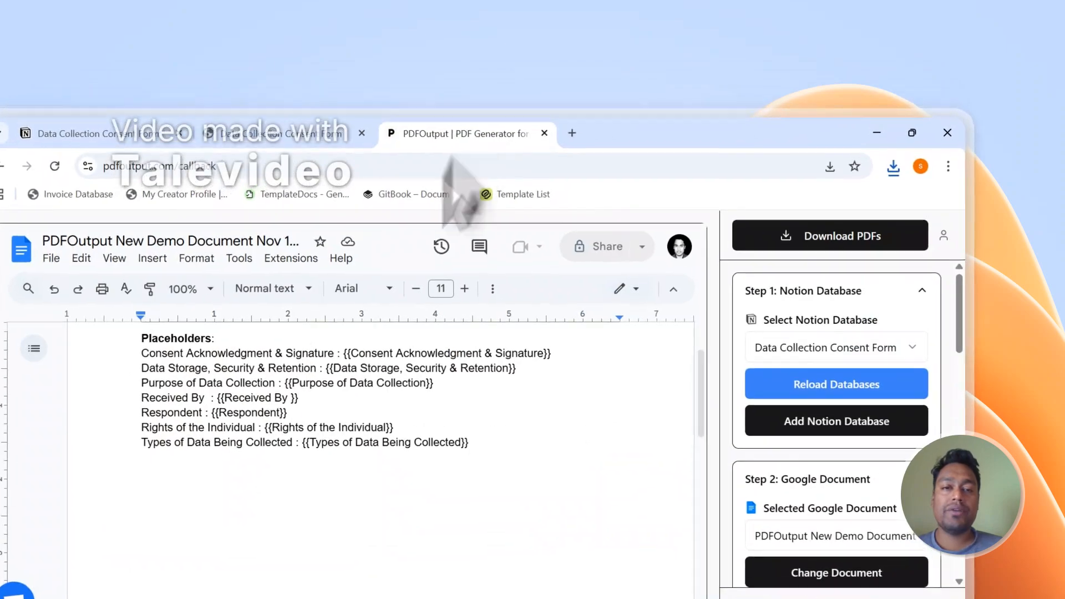
{"action": "left_click", "coordinate": [371, 81]}
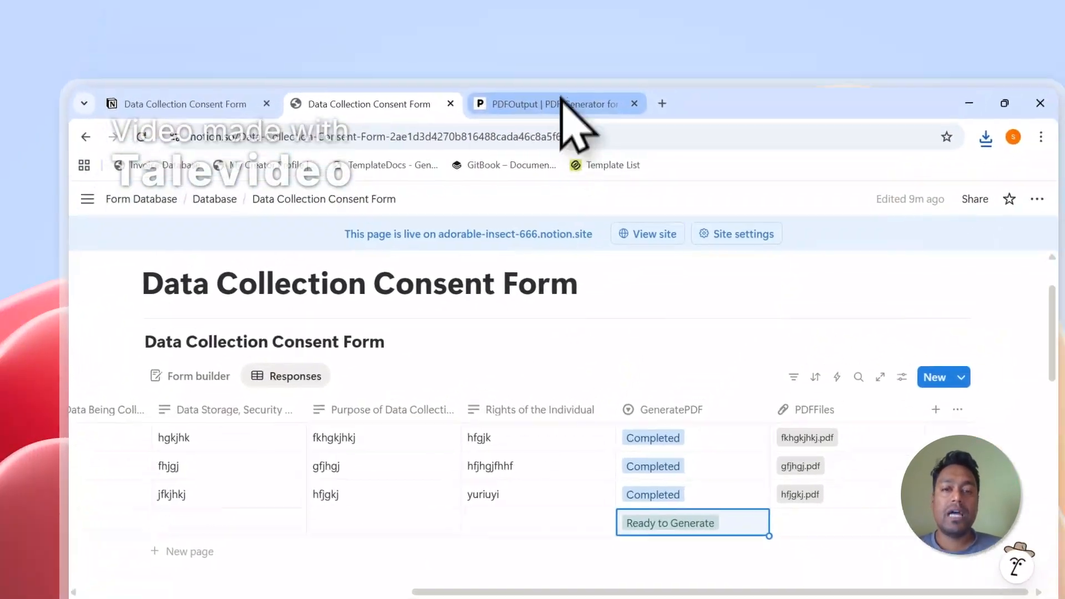
{"action": "left_click", "coordinate": [560, 102]}
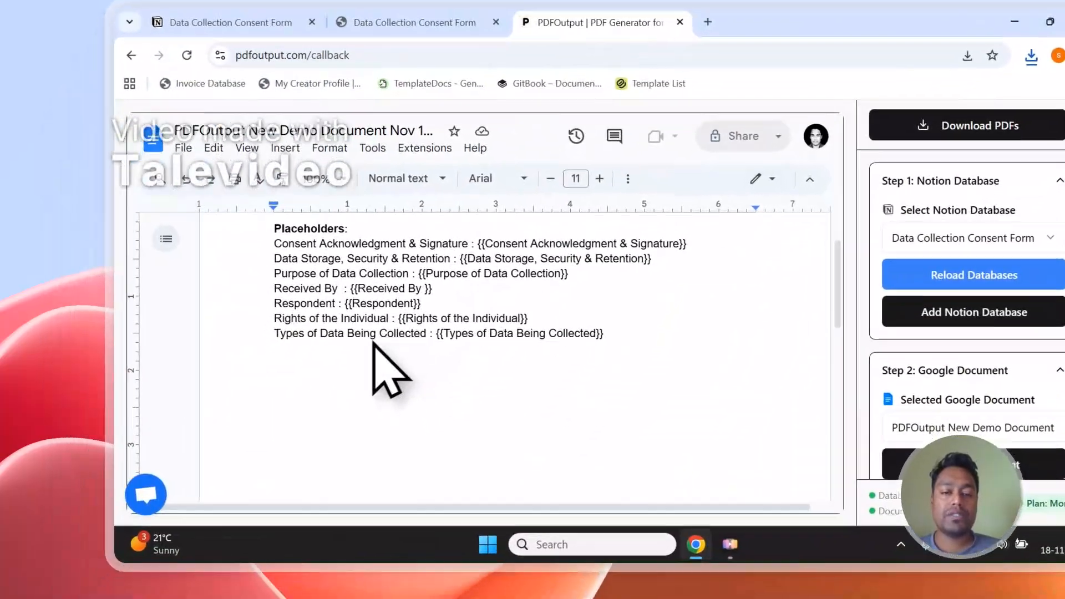
{"action": "left_click", "coordinate": [167, 487]}
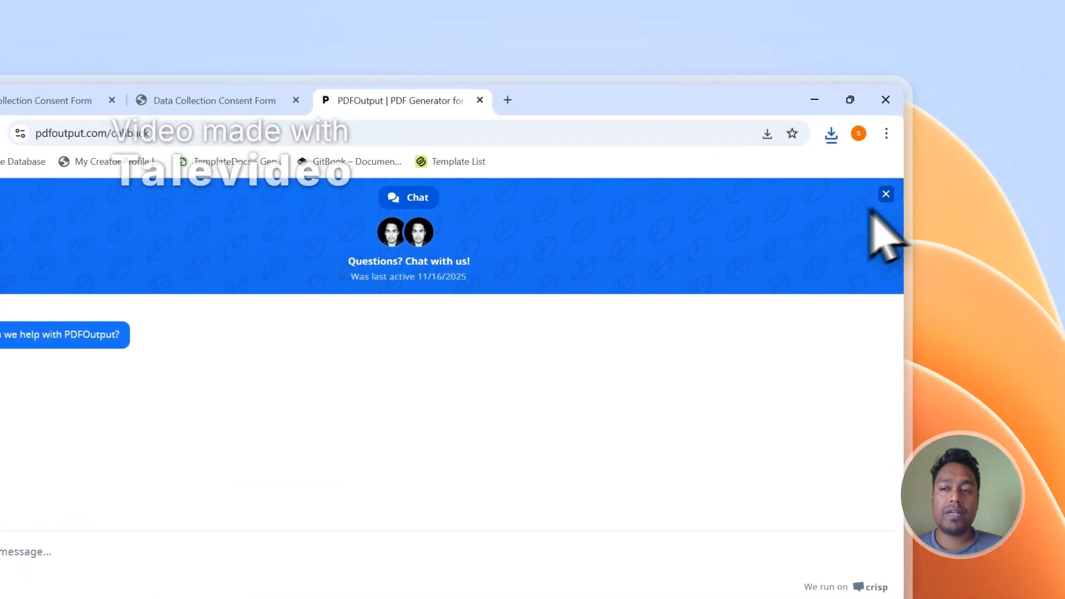
{"action": "left_click", "coordinate": [887, 195]}
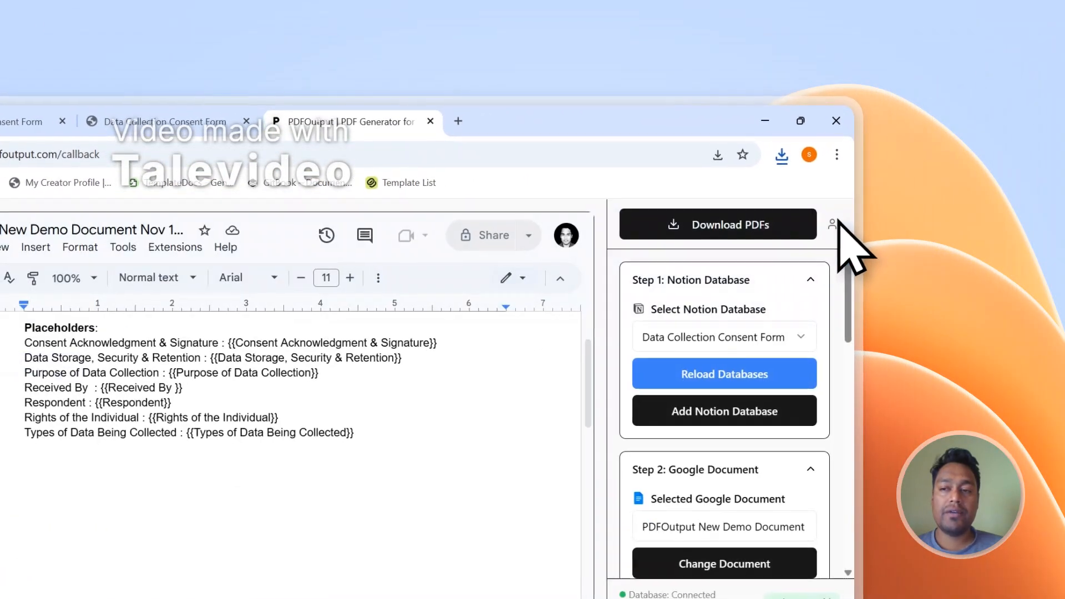
Step: View the PDFOutput account options, and open the website's contact page to examine the Send Message form
{"action": "left_click", "coordinate": [832, 224]}
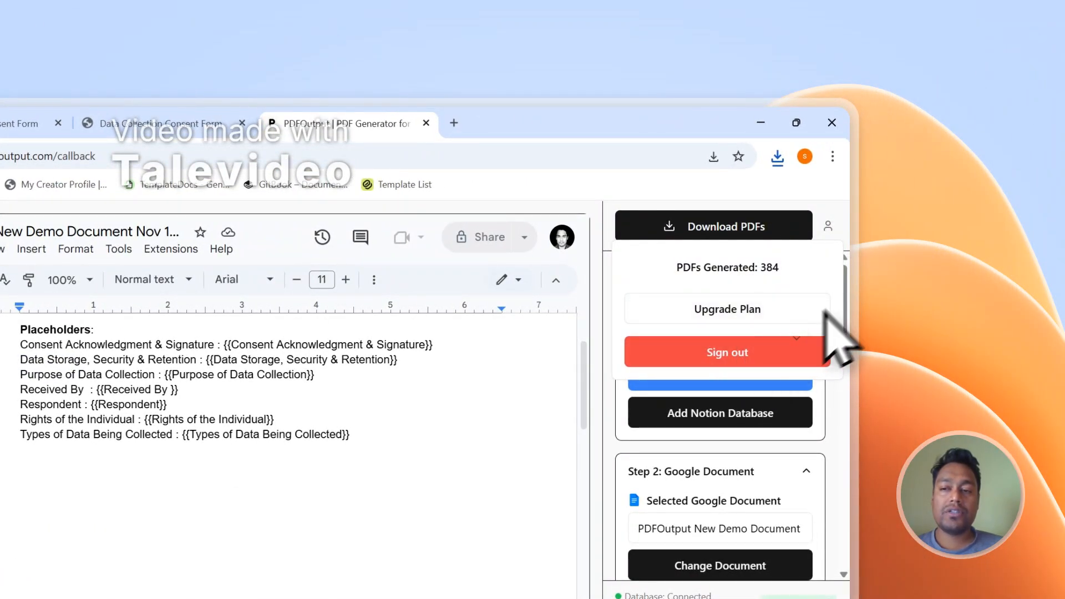
{"action": "left_click", "coordinate": [820, 346]}
{"action": "left_click_drag", "start_coordinate": [846, 239], "coordinate": [844, 598]}
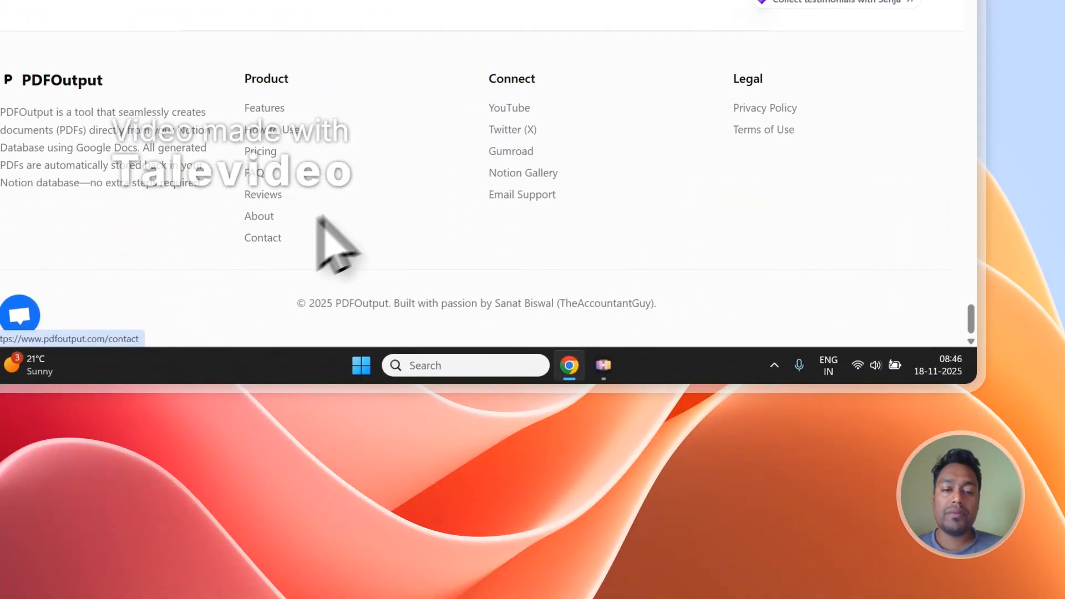
{"action": "left_click", "coordinate": [305, 237]}
{"action": "scroll", "coordinate": [407, 134], "scroll_direction": "down", "scroll_amount": 3}
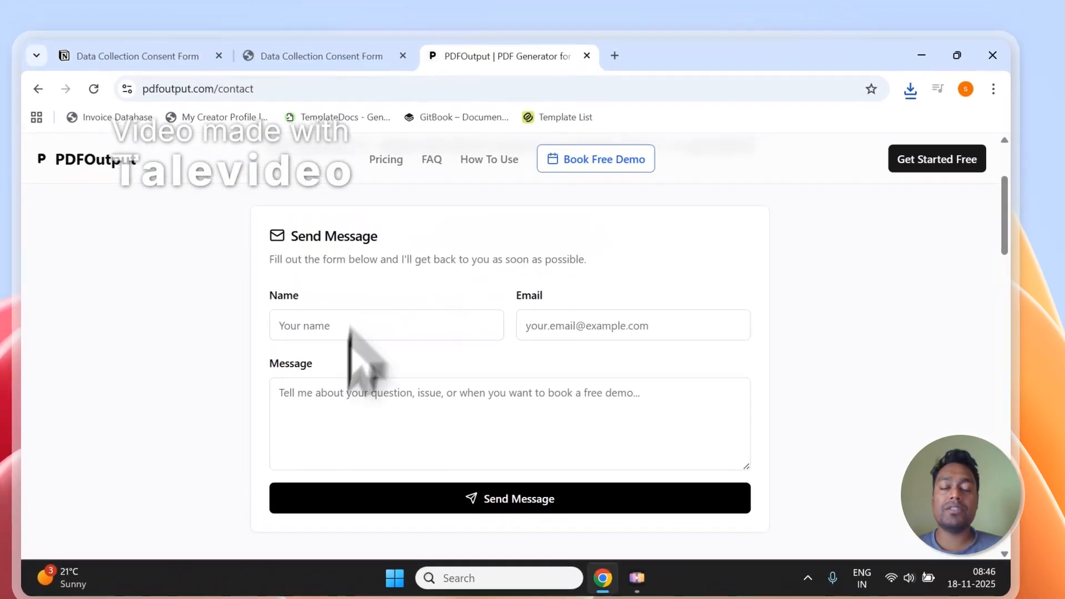